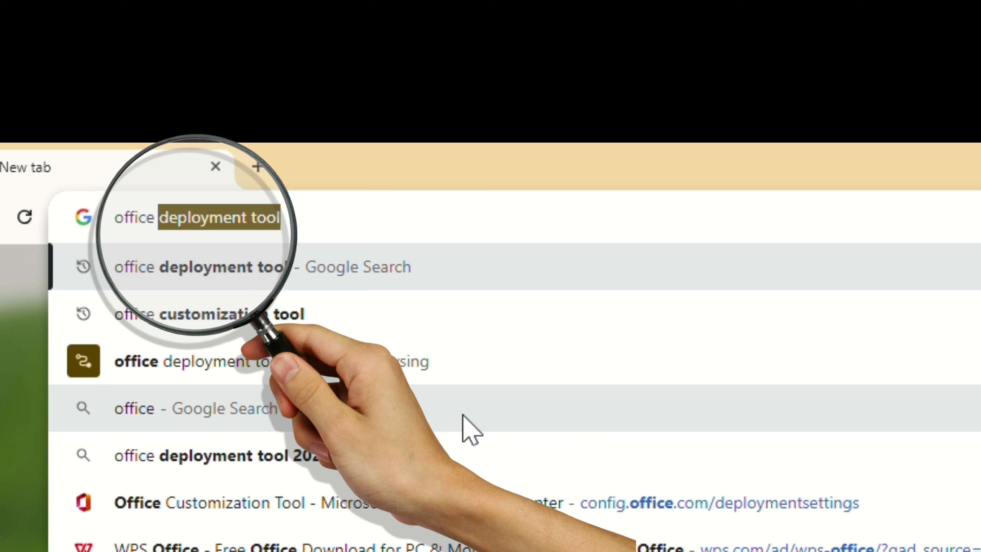
- Search Google for "office customization tool" and open the Office Customization Tool result from the Microsoft 365 Apps admin center
{"action": "type", "text": "customizat"}
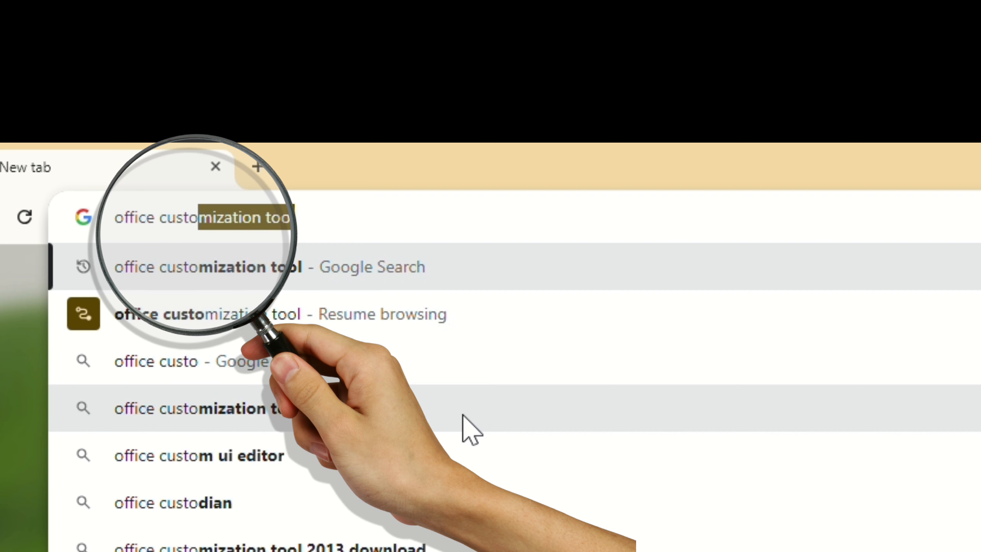
{"action": "type", "text": "ion tool"}
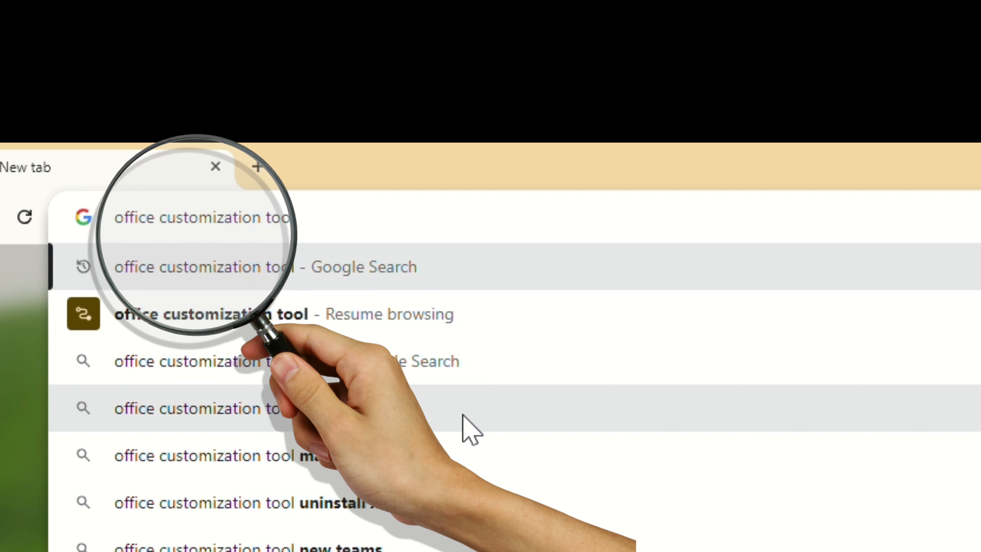
{"action": "key", "text": "Return"}
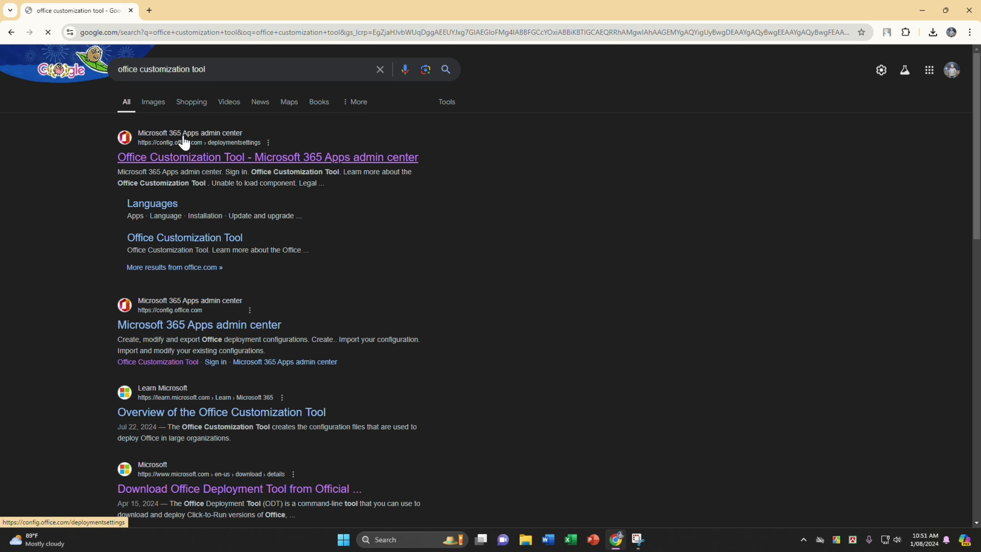
{"action": "left_click", "coordinate": [248, 161]}
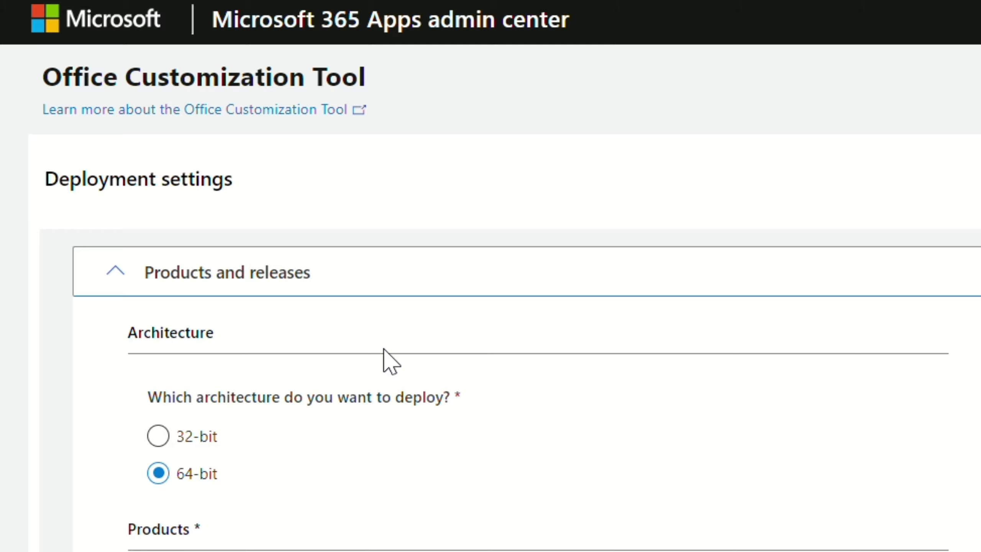
- Keep the 64-bit architecture and choose Office LTSC Professional Plus 2021 - Volume License as the Office suite
{"action": "scroll", "coordinate": [372, 355], "scroll_direction": "down", "scroll_amount": 5}
{"action": "scroll", "coordinate": [340, 425], "scroll_direction": "up", "scroll_amount": 4}
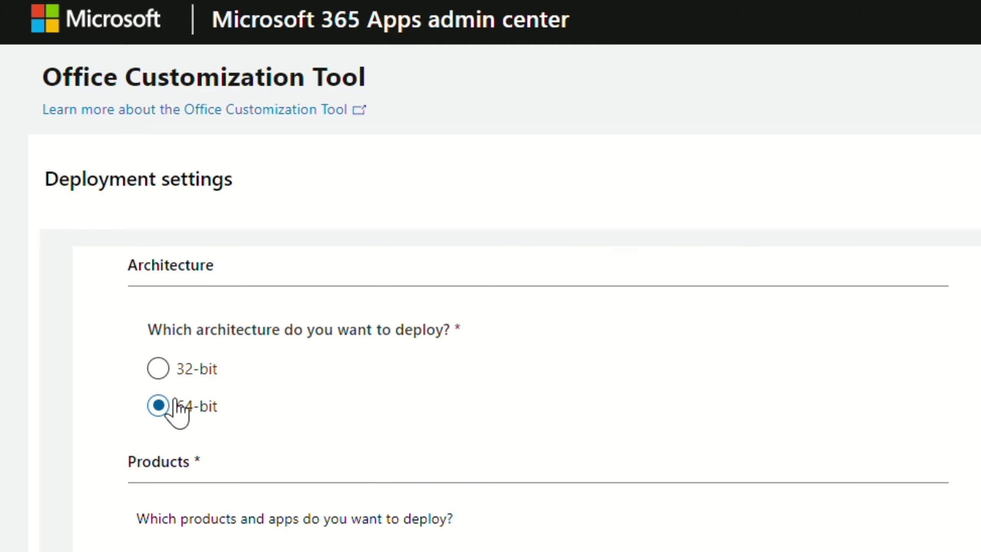
{"action": "scroll", "coordinate": [178, 413], "scroll_direction": "up", "scroll_amount": 2}
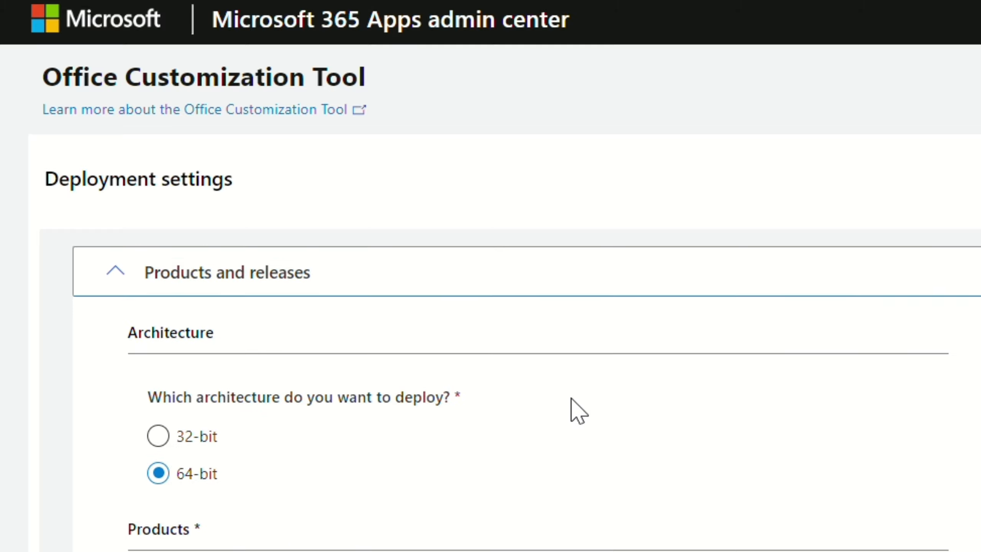
{"action": "scroll", "coordinate": [576, 410], "scroll_direction": "down", "scroll_amount": 4}
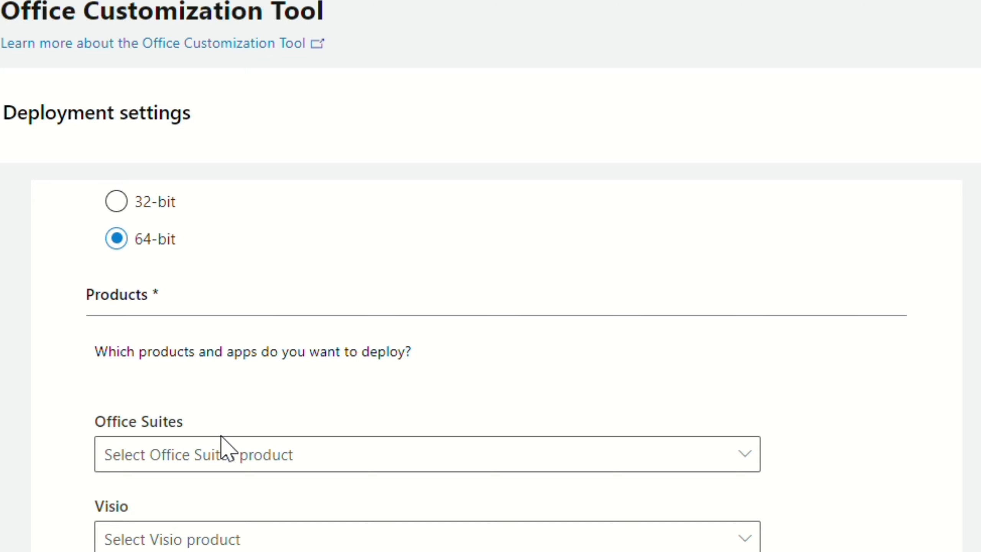
{"action": "left_click", "coordinate": [222, 439]}
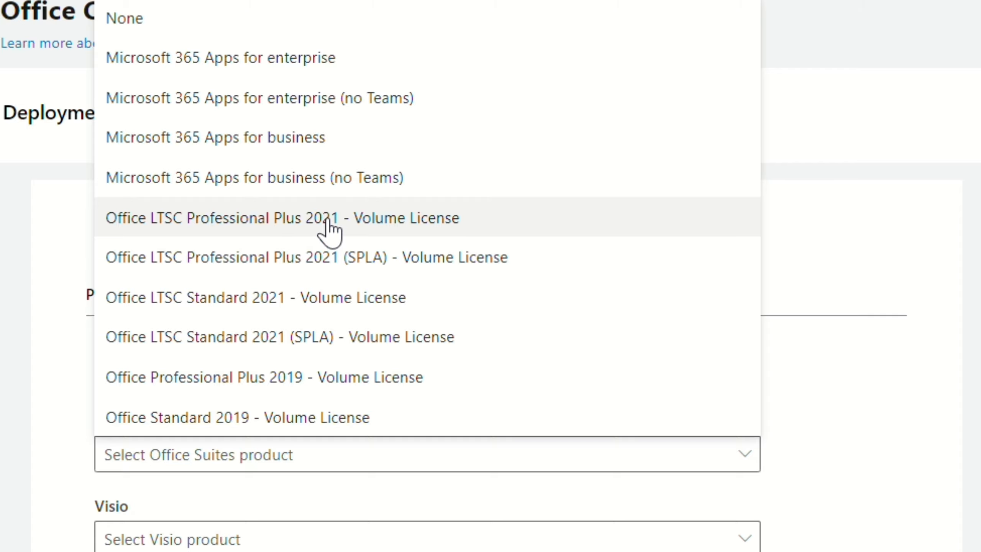
{"action": "left_click", "coordinate": [382, 229]}
- Set the primary language to English (United States) and continue to the installation options
{"action": "scroll", "coordinate": [438, 438], "scroll_direction": "down", "scroll_amount": 10}
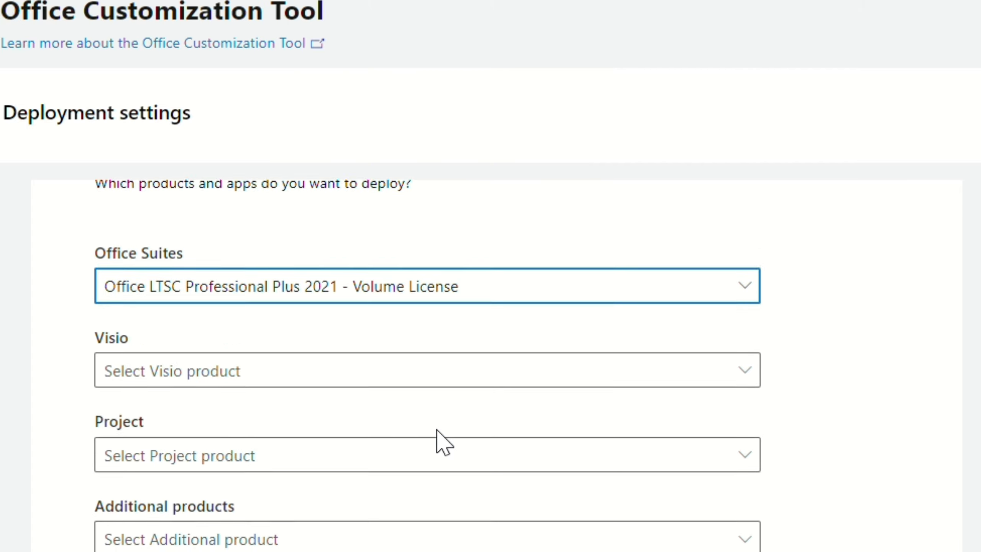
{"action": "scroll", "coordinate": [410, 407], "scroll_direction": "down", "scroll_amount": 10}
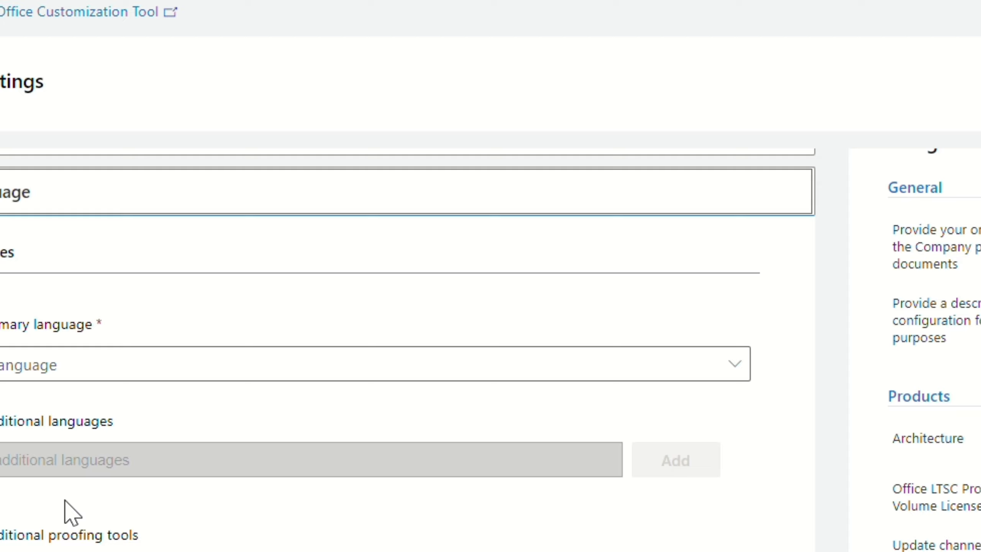
{"action": "left_click", "coordinate": [86, 364]}
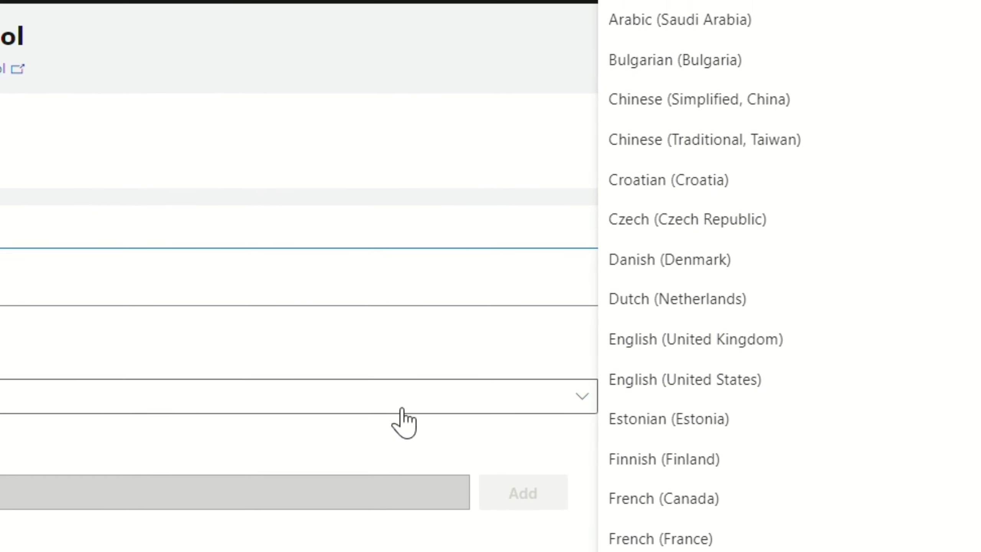
{"action": "left_click", "coordinate": [690, 402]}
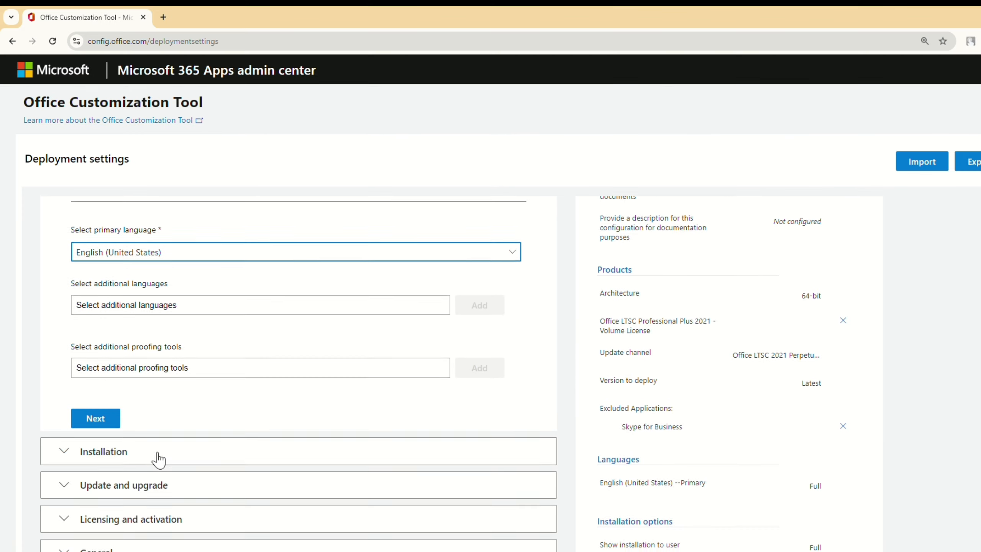
{"action": "left_click", "coordinate": [96, 413]}
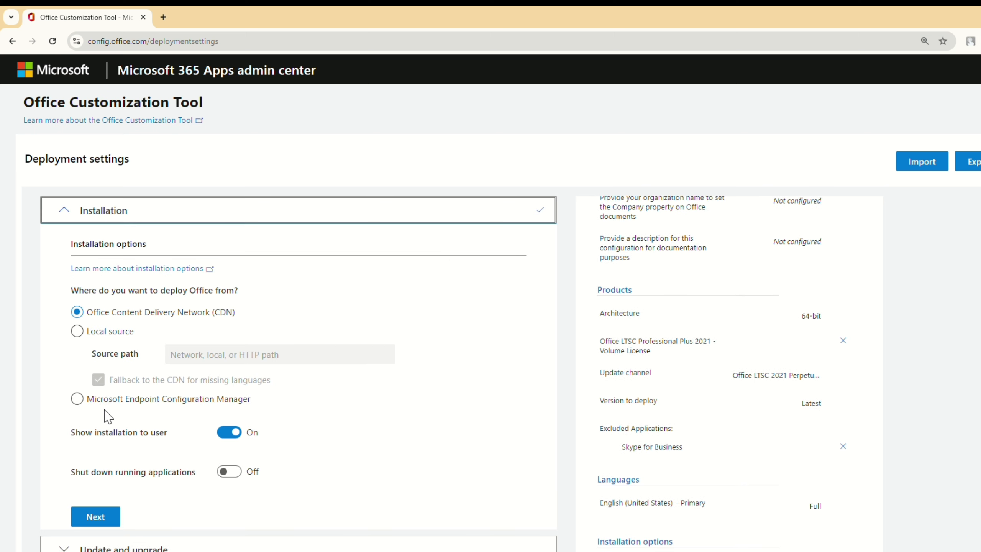
- Keep the default installation options, turn off uninstalling MSI versions of Office in the upgrade options, and continue to licensing
{"action": "scroll", "coordinate": [110, 411], "scroll_direction": "down", "scroll_amount": 1}
{"action": "left_click", "coordinate": [96, 481]}
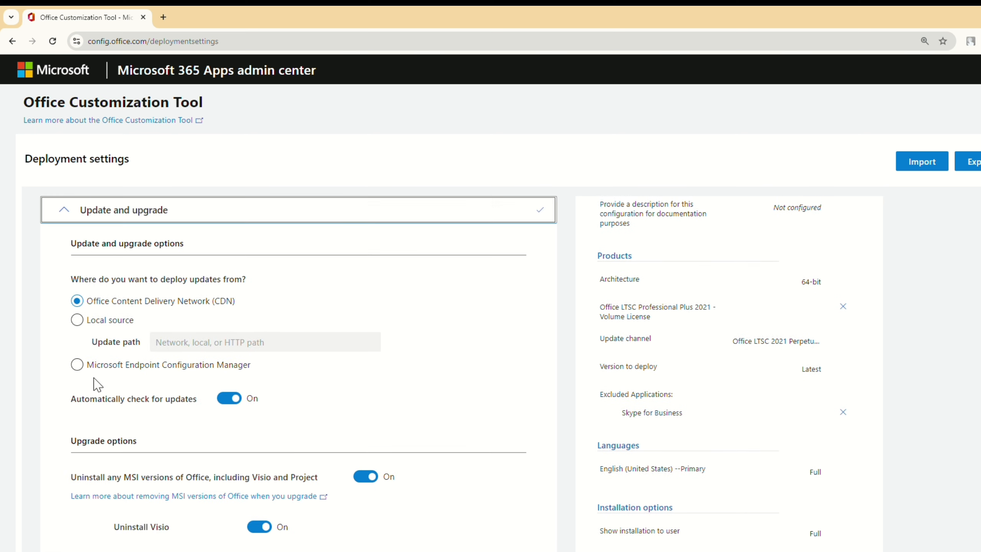
{"action": "scroll", "coordinate": [185, 353], "scroll_direction": "down", "scroll_amount": 1}
{"action": "scroll", "coordinate": [118, 265], "scroll_direction": "up", "scroll_amount": 3}
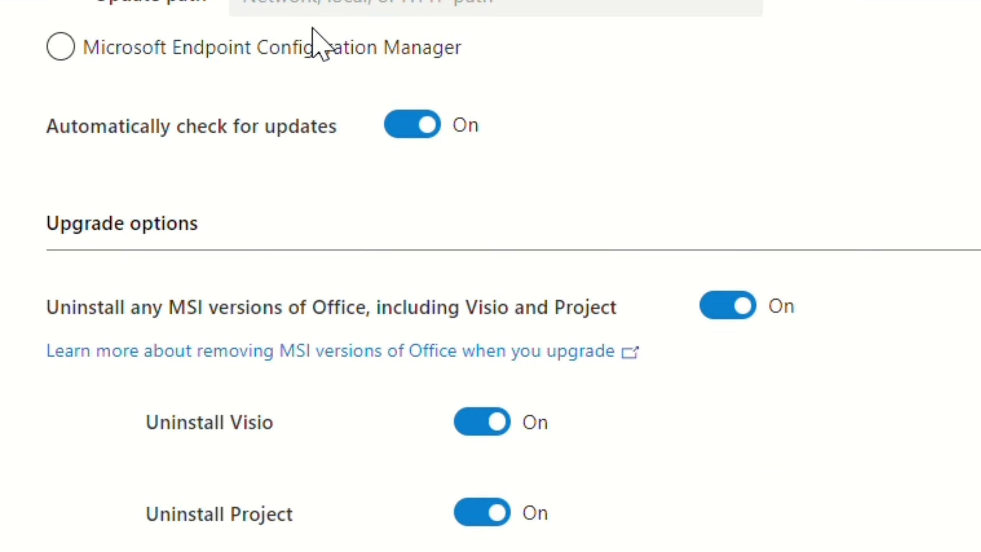
{"action": "scroll", "coordinate": [186, 356], "scroll_direction": "down", "scroll_amount": 2}
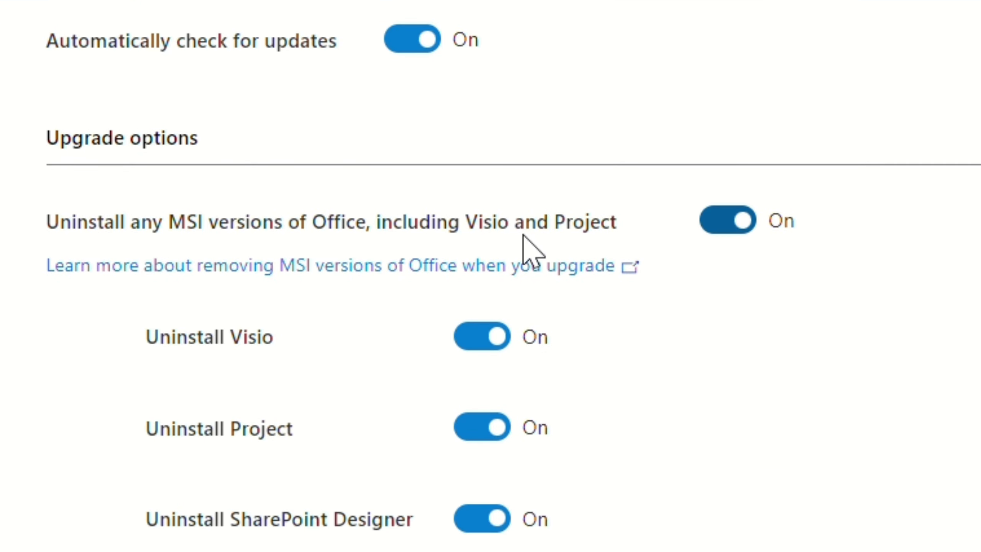
{"action": "left_click", "coordinate": [713, 232]}
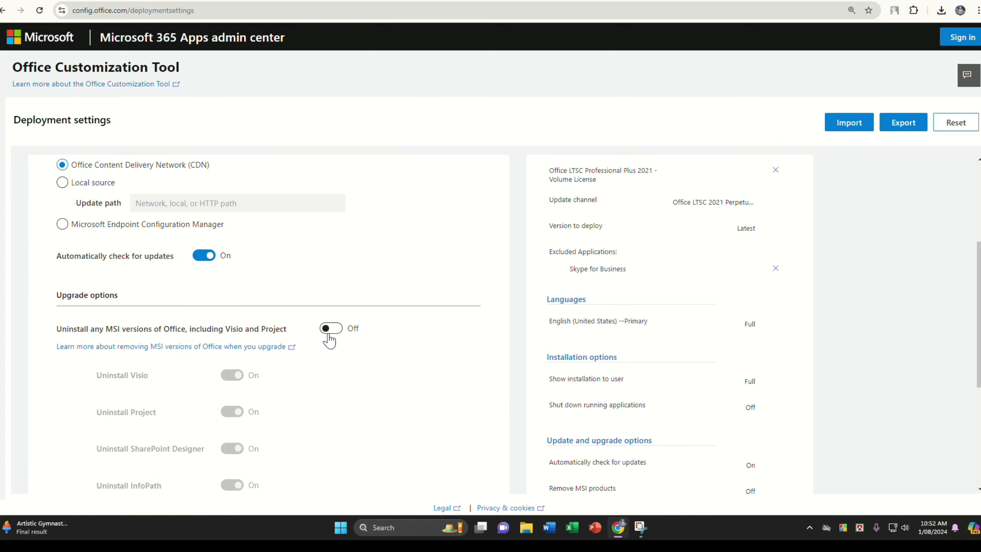
{"action": "scroll", "coordinate": [331, 339], "scroll_direction": "down", "scroll_amount": 5}
{"action": "left_click", "coordinate": [92, 374]}
- Accept the default licensing, general and application preference settings and finish the deployment configuration
{"action": "scroll", "coordinate": [95, 371], "scroll_direction": "down", "scroll_amount": 6}
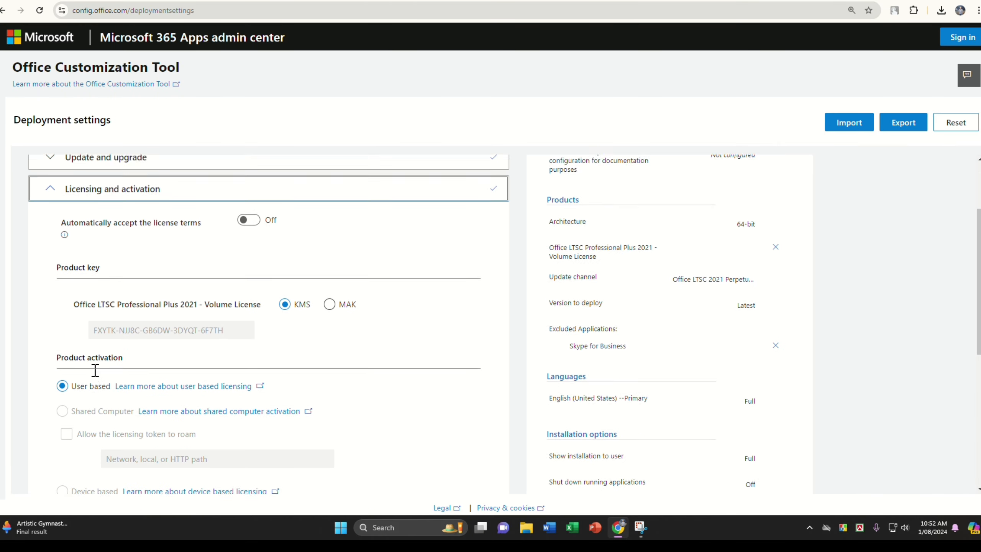
{"action": "left_click", "coordinate": [82, 371]}
{"action": "scroll", "coordinate": [83, 376], "scroll_direction": "down", "scroll_amount": 4}
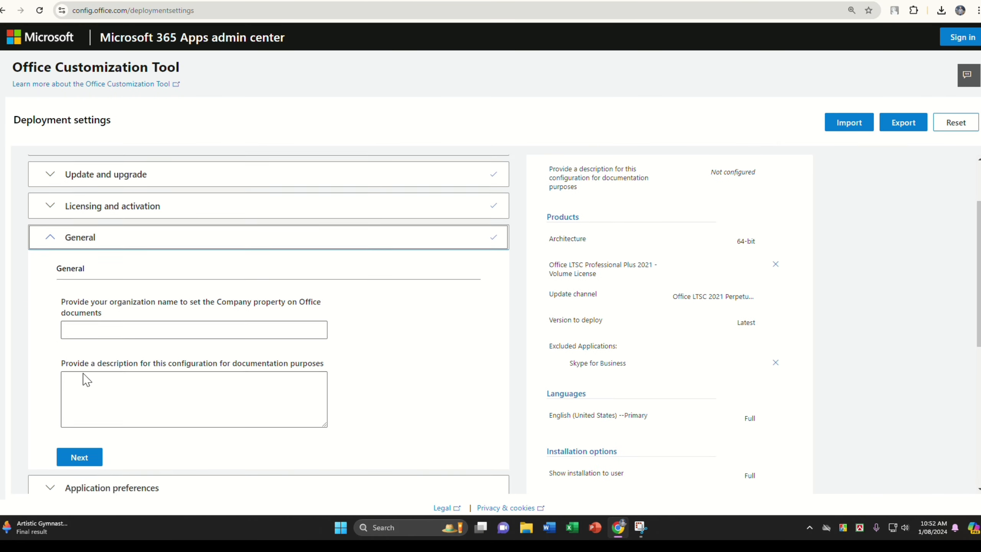
{"action": "left_click", "coordinate": [79, 406]}
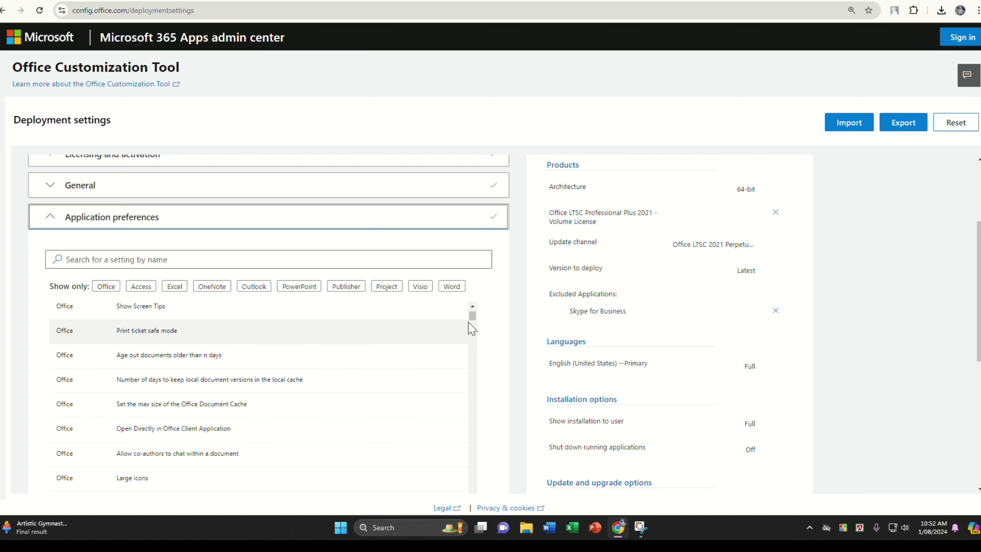
{"action": "scroll", "coordinate": [502, 324], "scroll_direction": "down", "scroll_amount": 6}
{"action": "scroll", "coordinate": [502, 324], "scroll_direction": "down", "scroll_amount": 1}
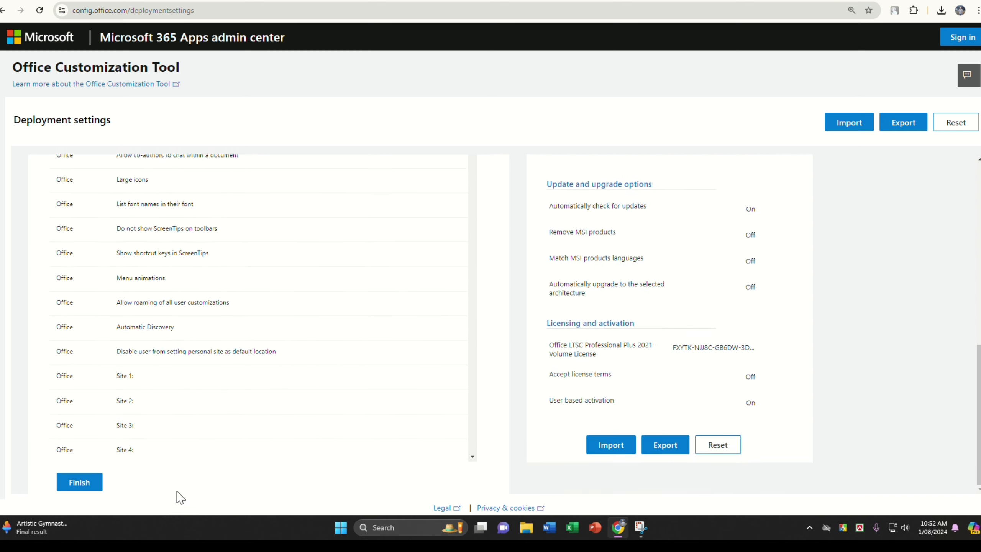
{"action": "left_click", "coordinate": [80, 481]}
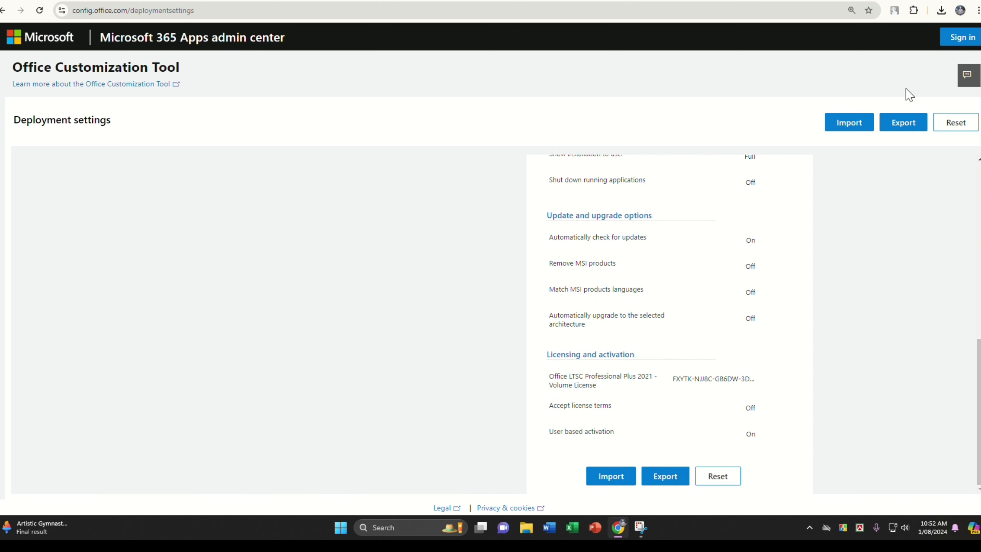
- Export the configuration with Office Open XML formats as default, accepting the license terms and keeping the file name Configuration
{"action": "left_click", "coordinate": [914, 124]}
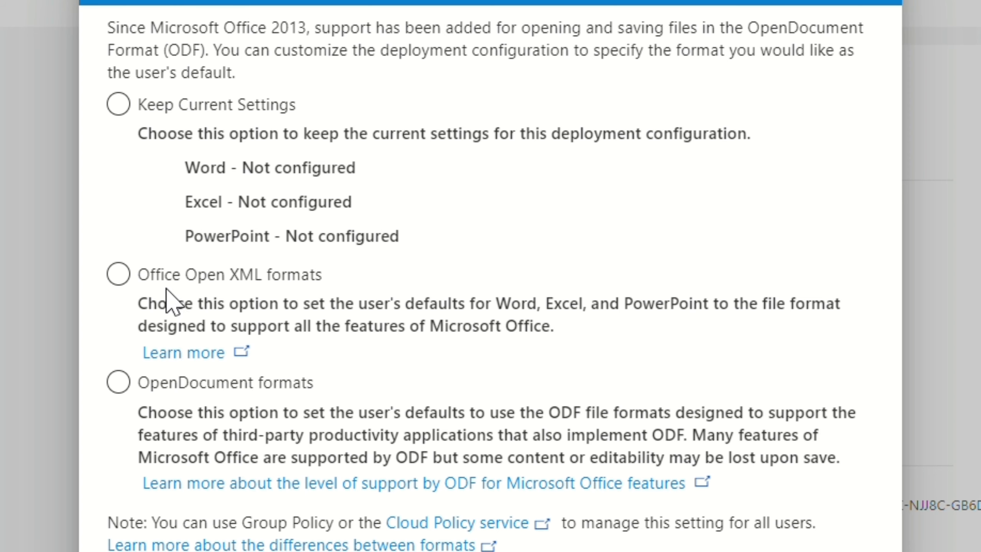
{"action": "left_click", "coordinate": [118, 275]}
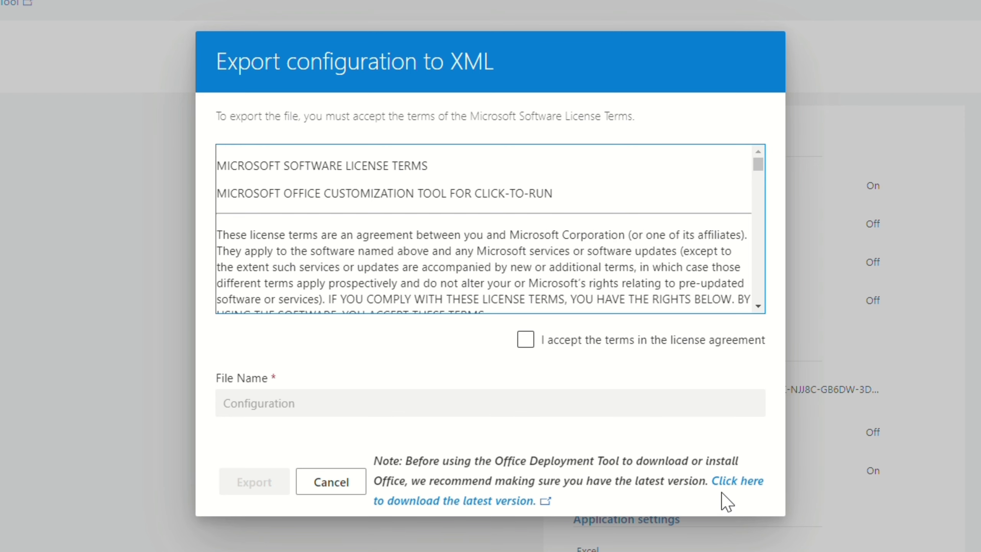
{"action": "left_click", "coordinate": [527, 341]}
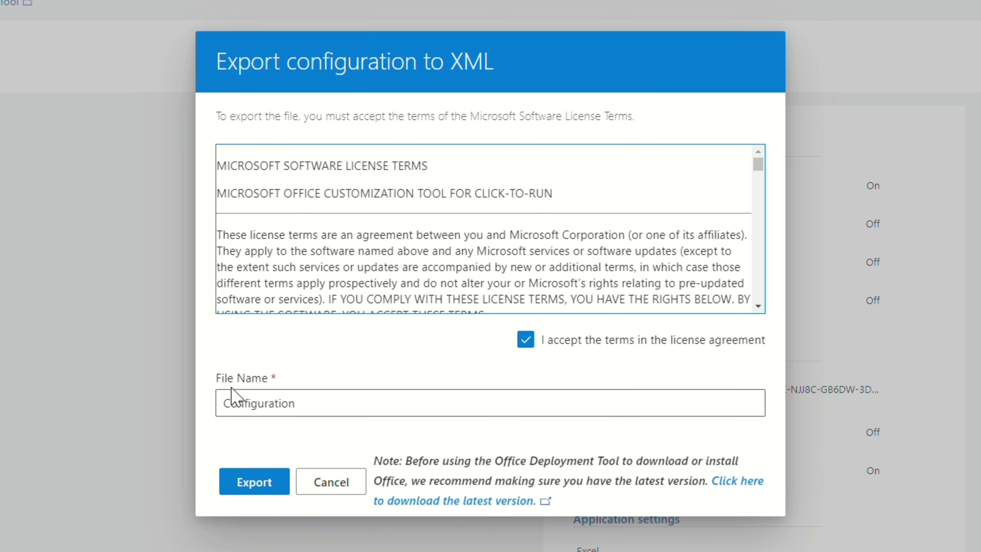
{"action": "left_click", "coordinate": [220, 404]}
{"action": "left_click", "coordinate": [244, 488]}
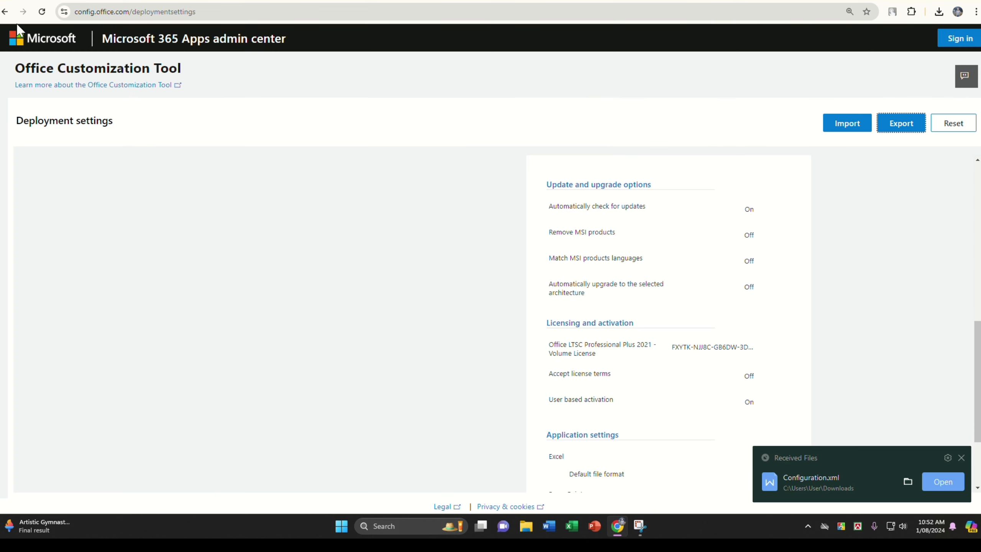
- Return to Google, search for "office deployment tool", and download the English Office Deployment Tool from Microsoft's official download page
{"action": "left_click", "coordinate": [6, 11]}
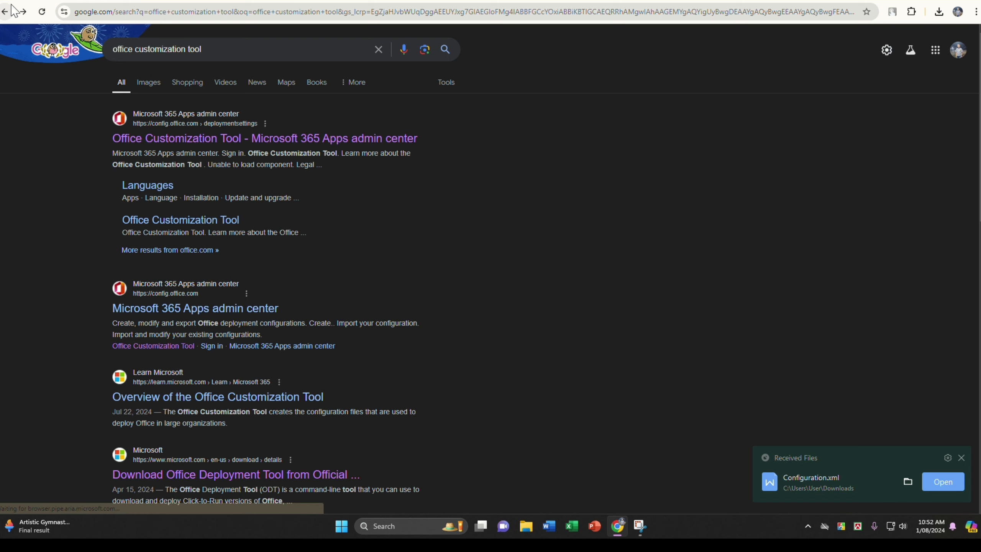
{"action": "left_click", "coordinate": [189, 56]}
{"action": "left_click_drag", "start_coordinate": [185, 52], "coordinate": [136, 58]}
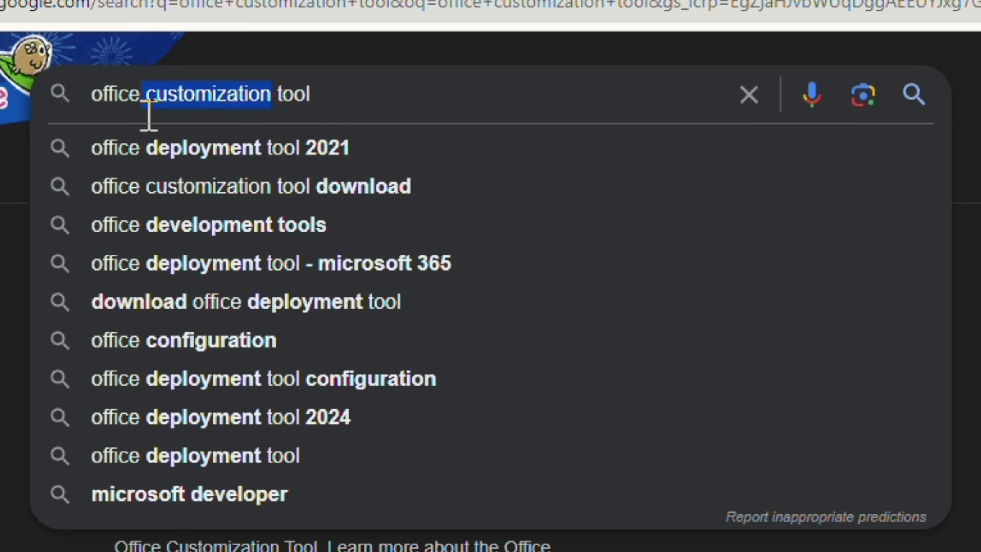
{"action": "type", "text": "deve"}
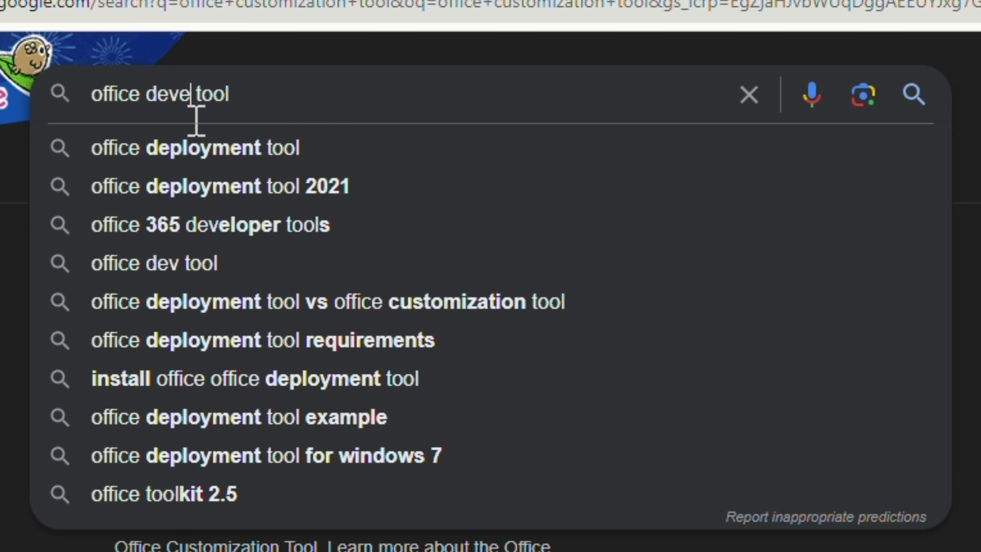
{"action": "type", "text": "l"}
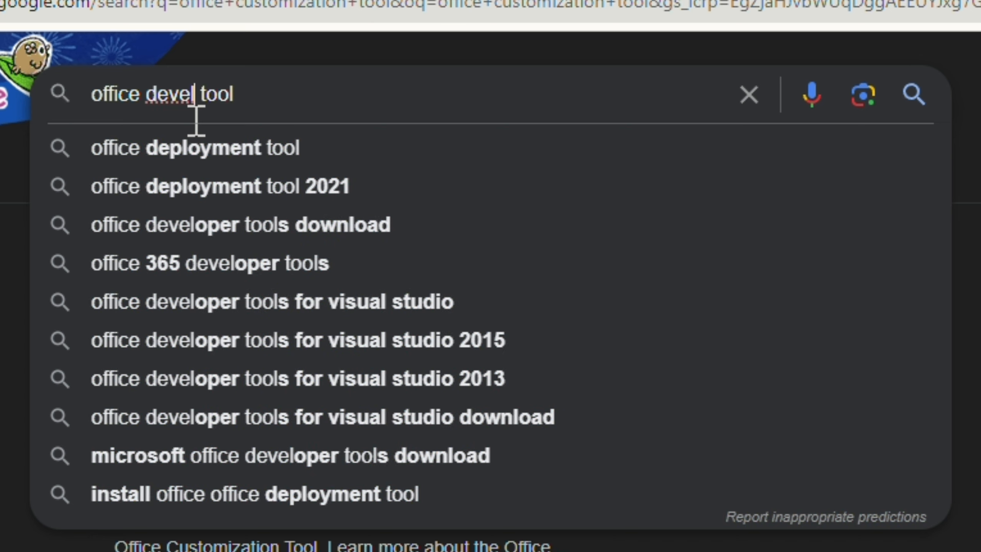
{"action": "left_click", "coordinate": [188, 161]}
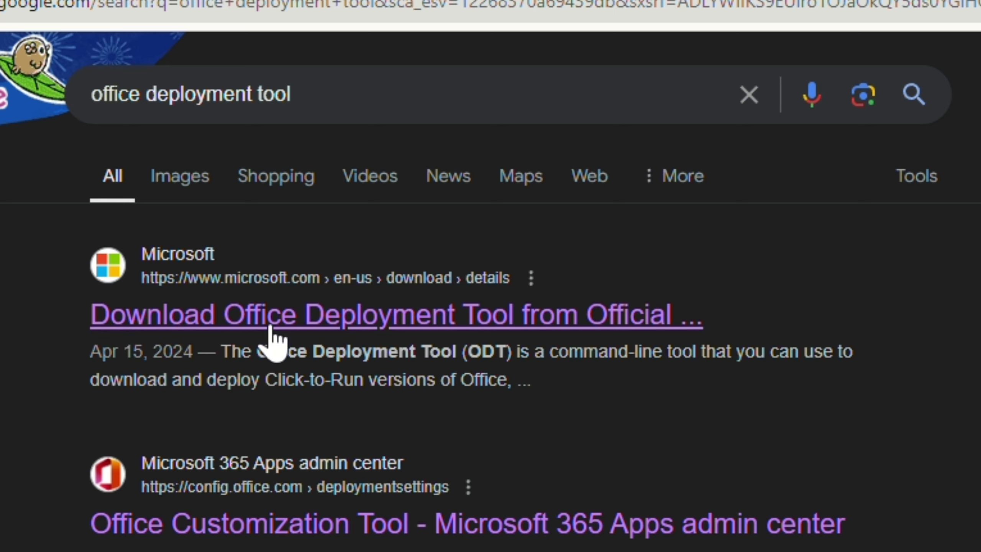
{"action": "left_click", "coordinate": [599, 333]}
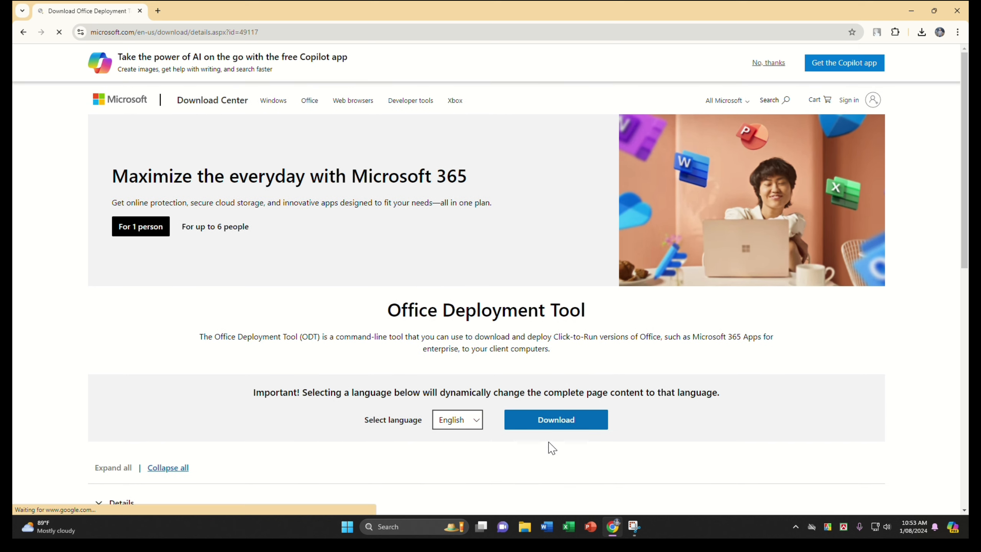
{"action": "left_click", "coordinate": [555, 425]}
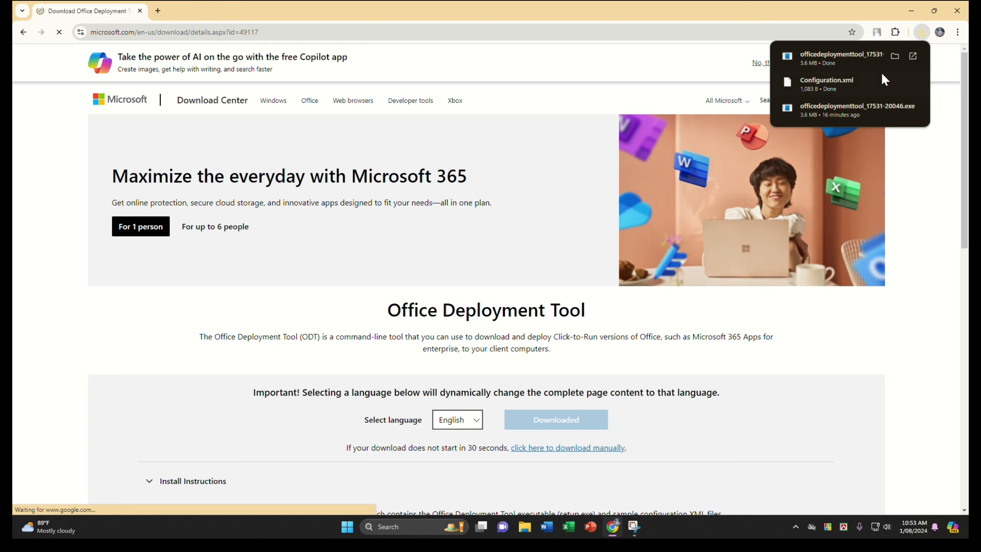
- Minimize the browser, switch to File Explorer in a maximized window, and show the Downloads folder
{"action": "left_click", "coordinate": [913, 9]}
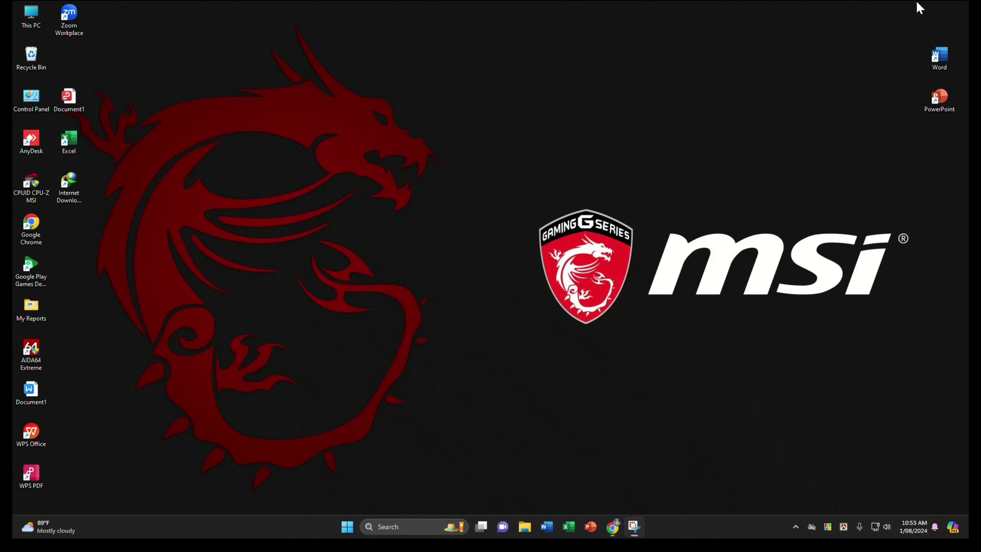
{"action": "left_click", "coordinate": [525, 527]}
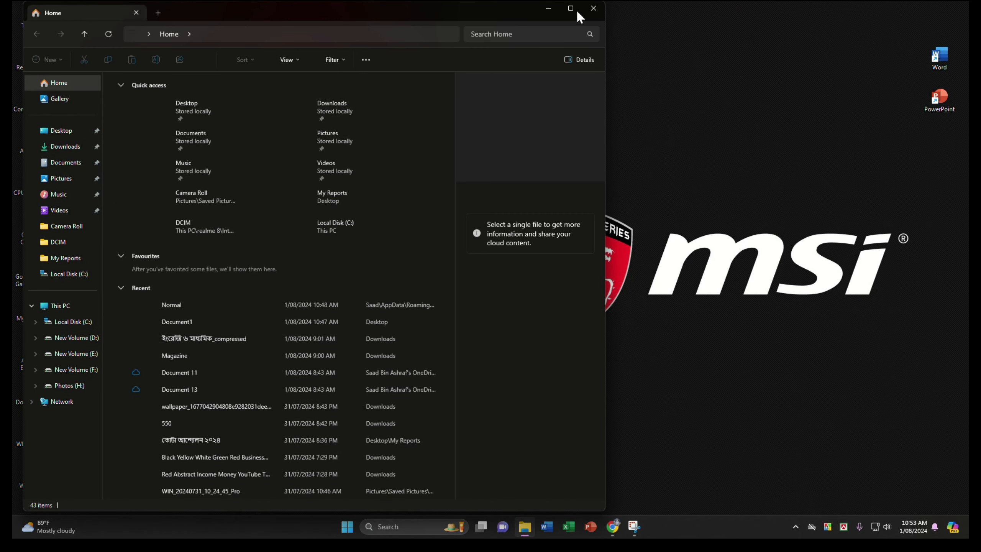
{"action": "left_click", "coordinate": [577, 11]}
{"action": "left_click", "coordinate": [54, 143]}
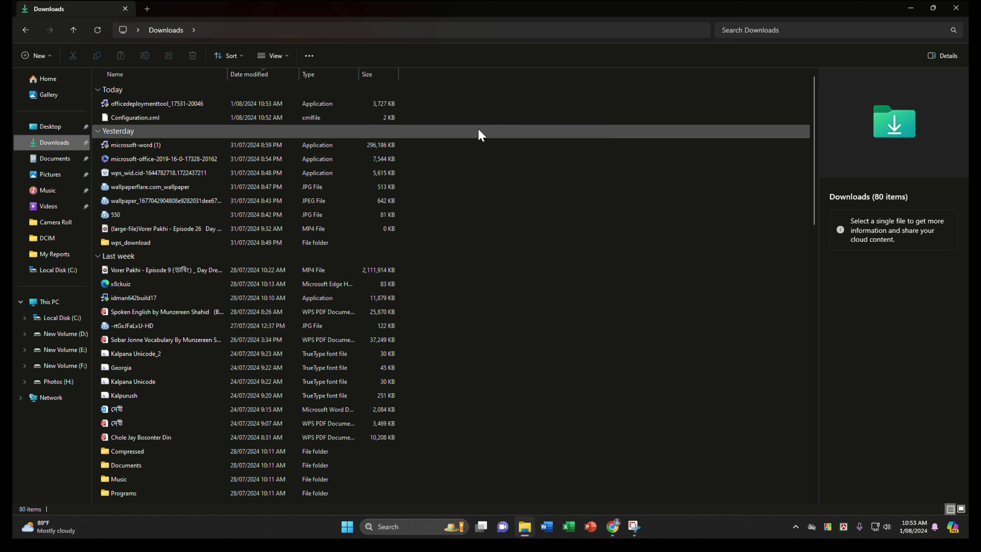
{"action": "right_click", "coordinate": [432, 105]}
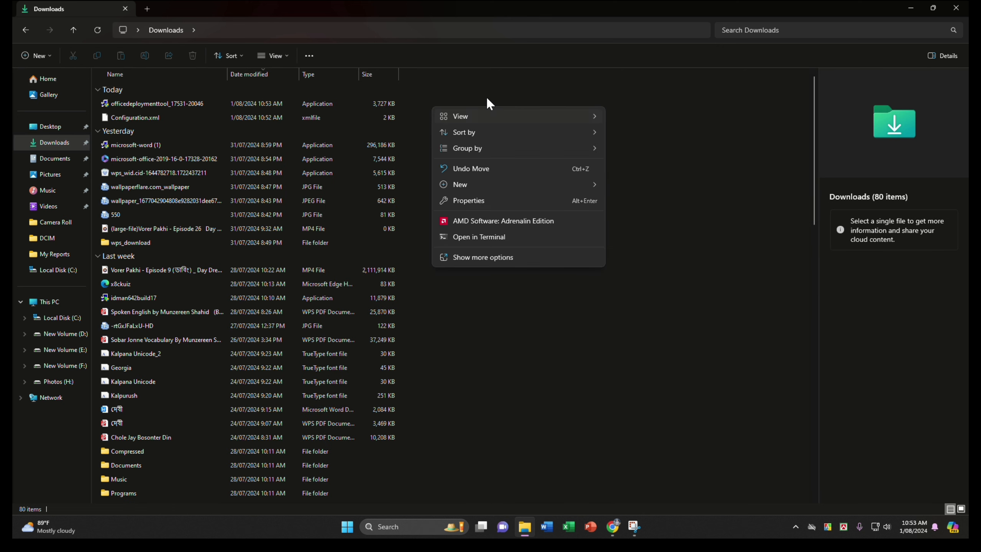
{"action": "mouse_move", "coordinate": [469, 186]}
{"action": "left_click", "coordinate": [631, 187]}
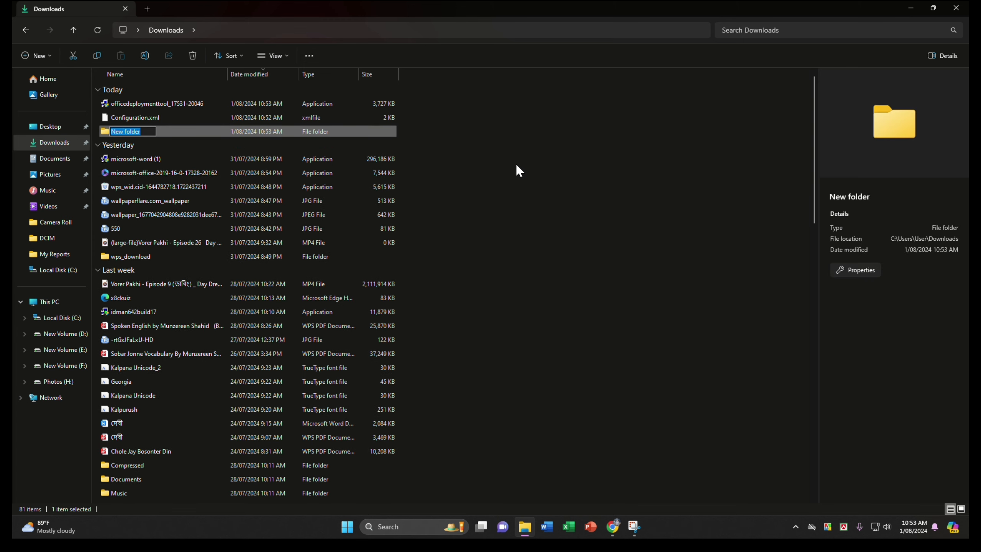
{"action": "type", "text": "Office 2021"}
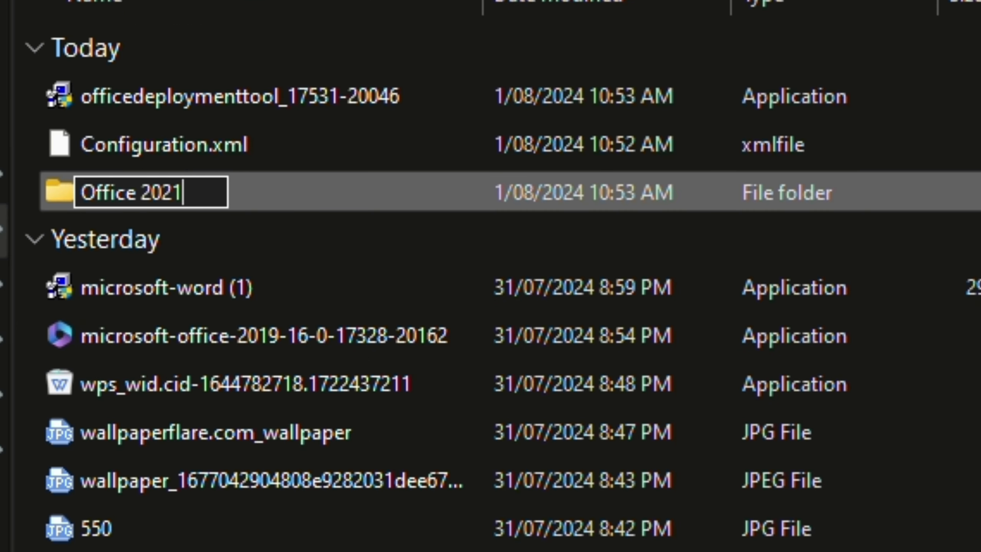
{"action": "key", "text": "Return"}
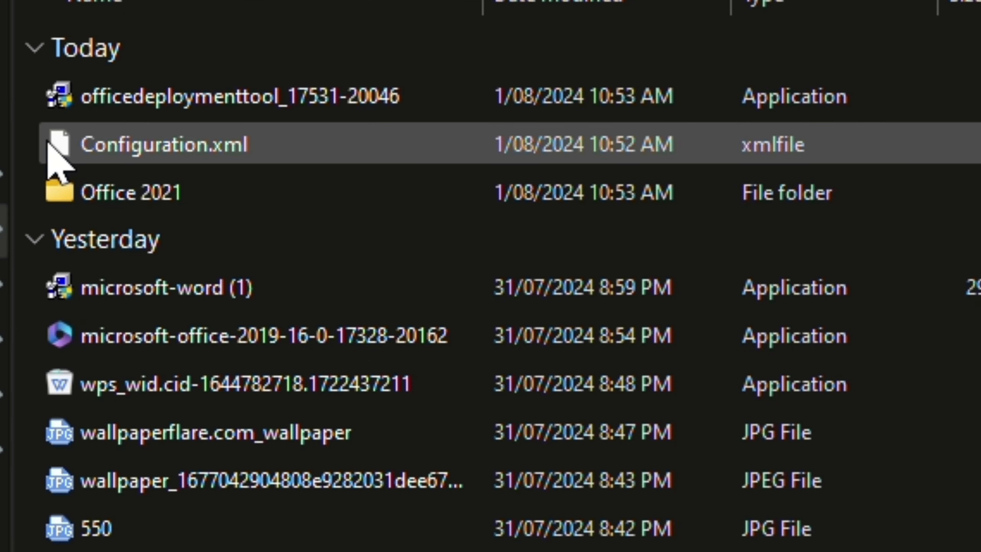
{"action": "left_click_drag", "start_coordinate": [55, 149], "coordinate": [58, 189]}
{"action": "left_click_drag", "start_coordinate": [52, 109], "coordinate": [154, 147]}
- Run the deployment tool from the Office 2021 folder, accept its license terms, and extract its files to Downloads > Office 2021
{"action": "double_click", "coordinate": [302, 85]}
{"action": "double_click", "coordinate": [211, 97]}
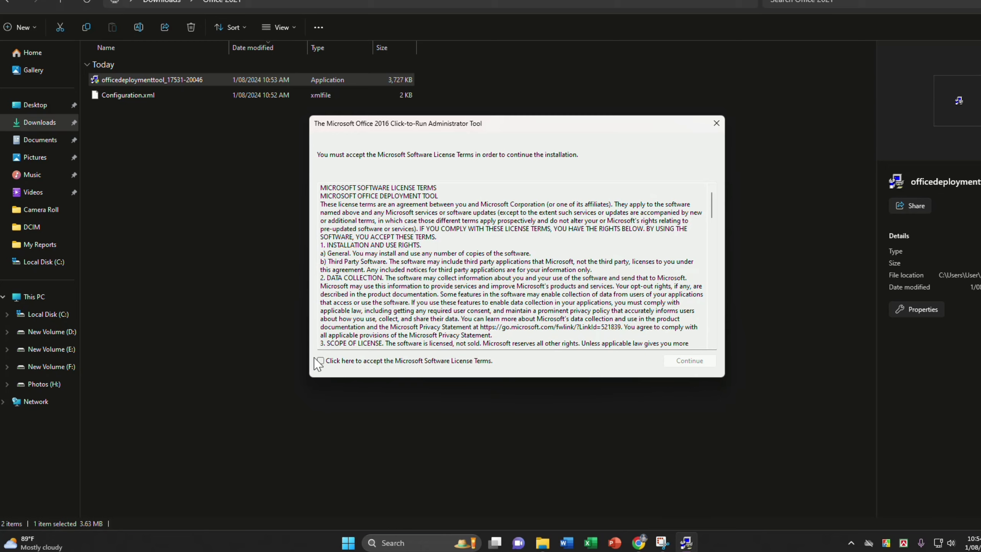
{"action": "left_click", "coordinate": [698, 360]}
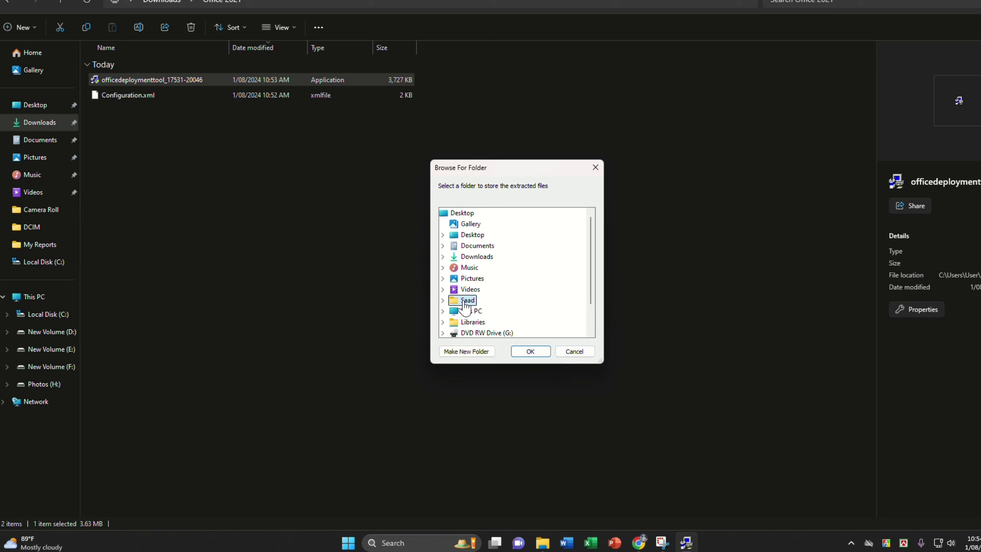
{"action": "left_click", "coordinate": [444, 257]}
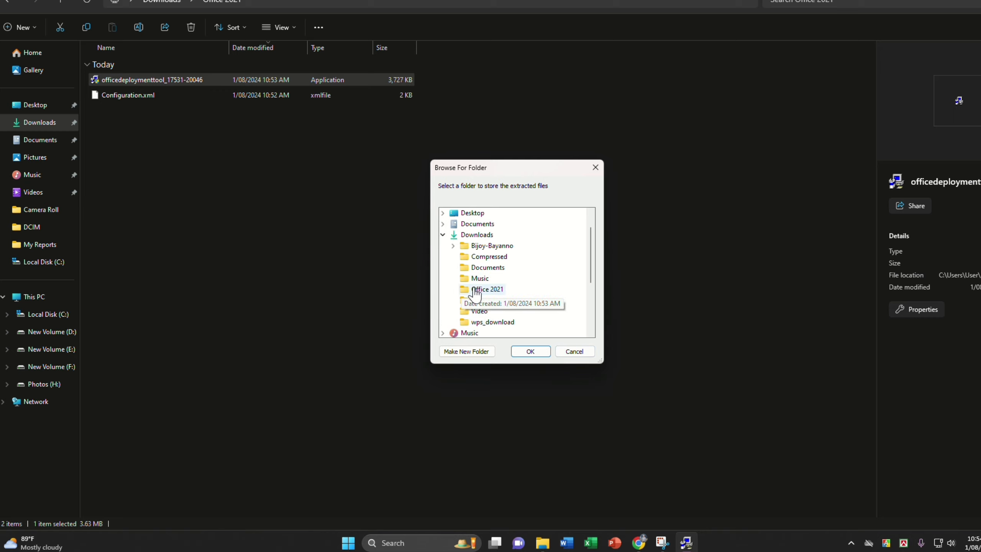
{"action": "left_click", "coordinate": [494, 291]}
{"action": "left_click", "coordinate": [530, 352]}
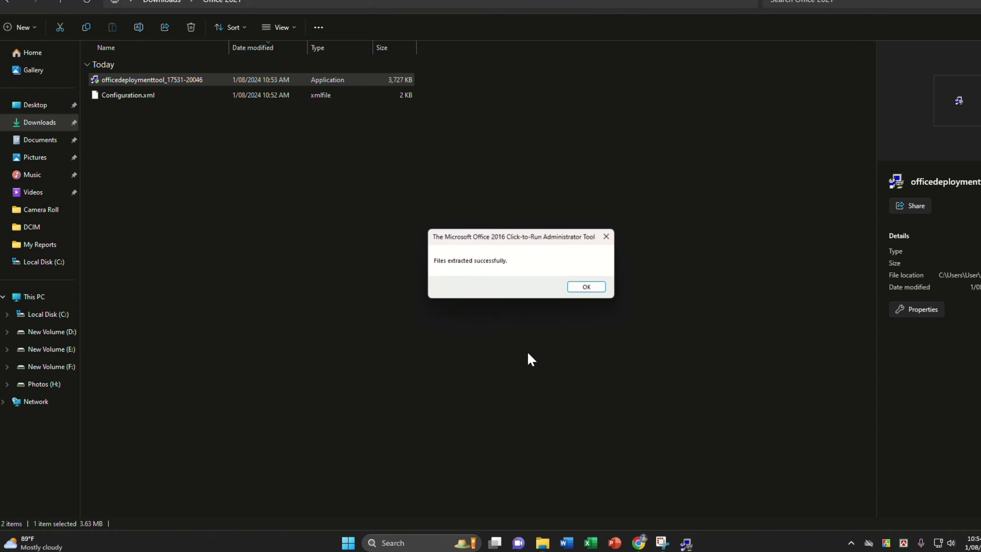
{"action": "left_click", "coordinate": [597, 293]}
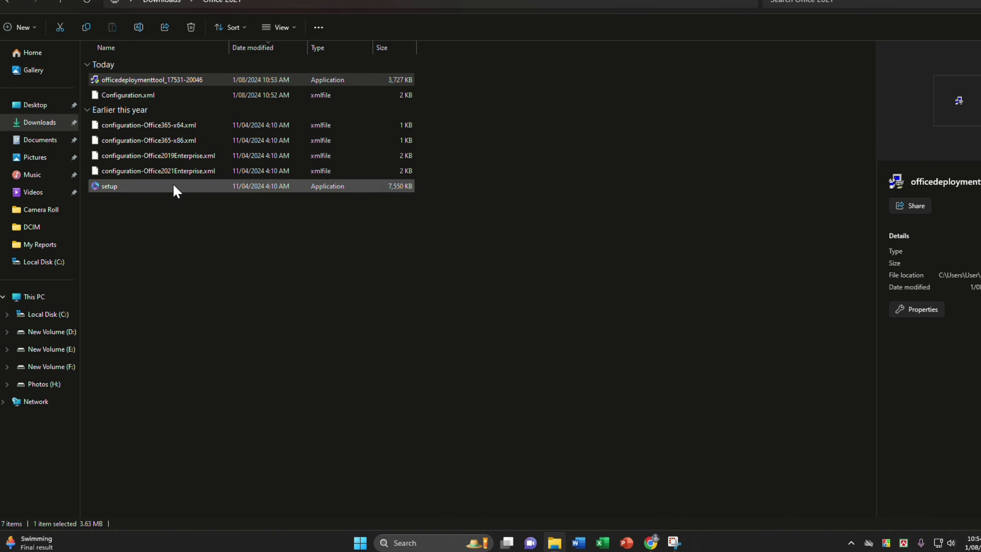
- Copy the Office 2021 folder in Downloads, go to Local Disk (C:), and close File Explorer
{"action": "left_click", "coordinate": [6, 4]}
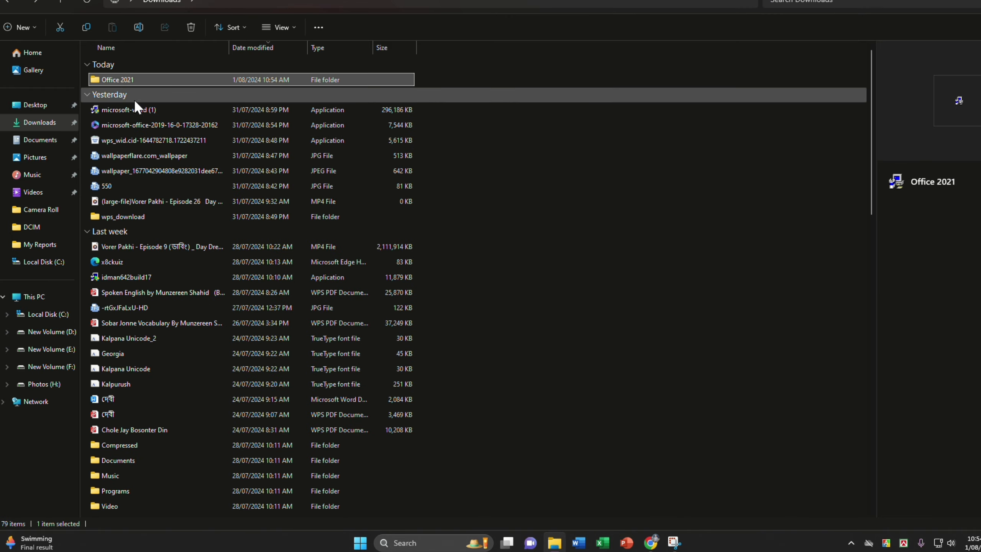
{"action": "right_click", "coordinate": [109, 81]}
{"action": "left_click", "coordinate": [112, 93]}
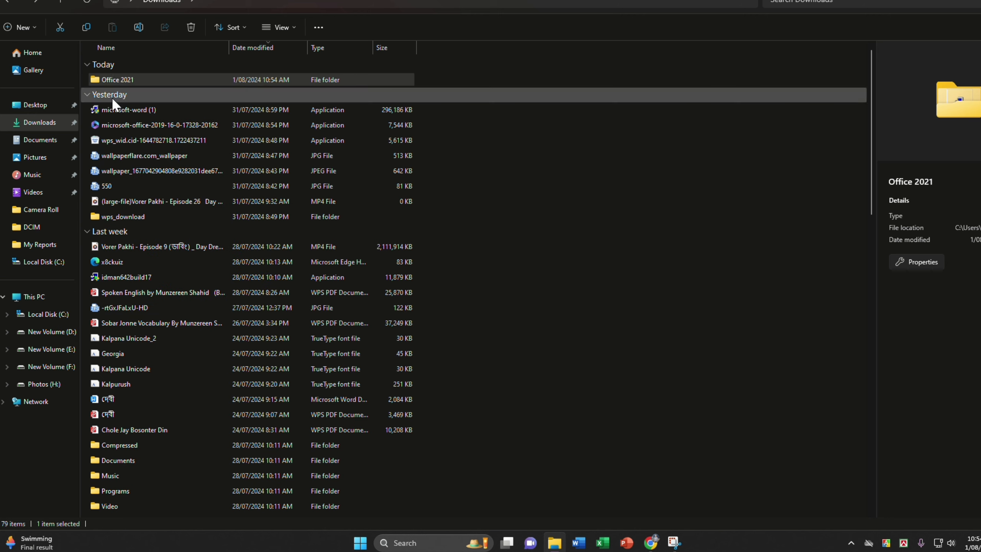
{"action": "left_click", "coordinate": [6, 318]}
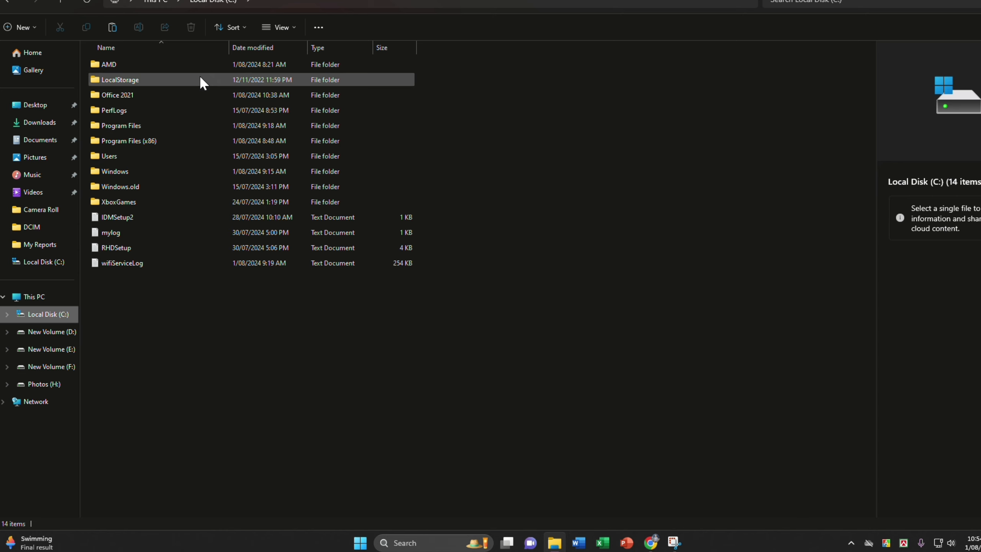
{"action": "left_click", "coordinate": [966, 0]}
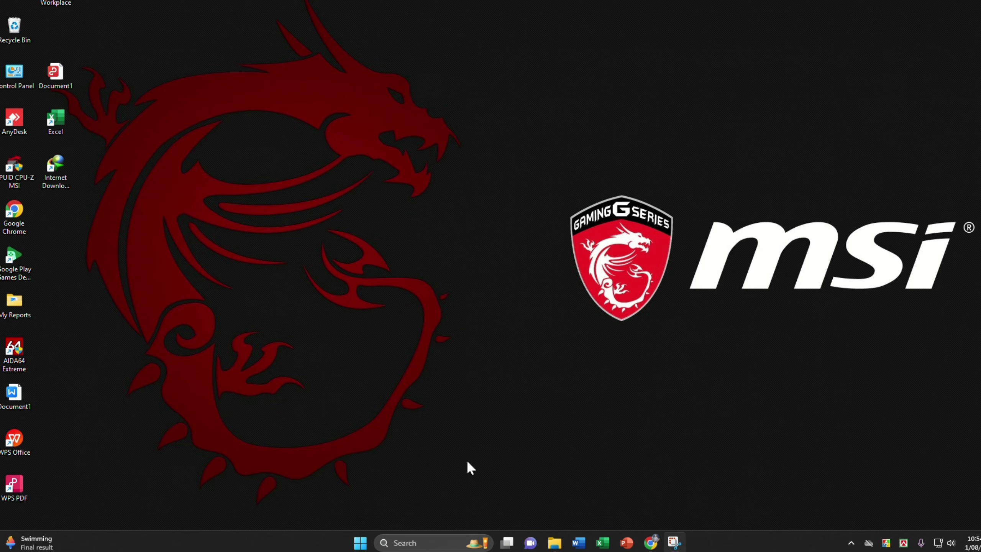
- Open Command Prompt as administrator and try to switch to the Office folder with c: /Office 2021
{"action": "left_click", "coordinate": [418, 543]}
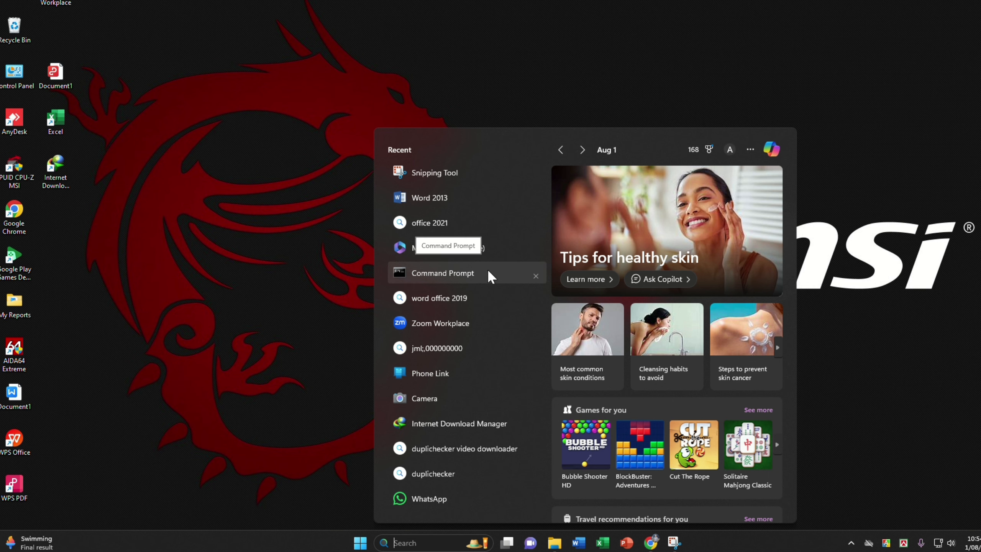
{"action": "right_click", "coordinate": [447, 273]}
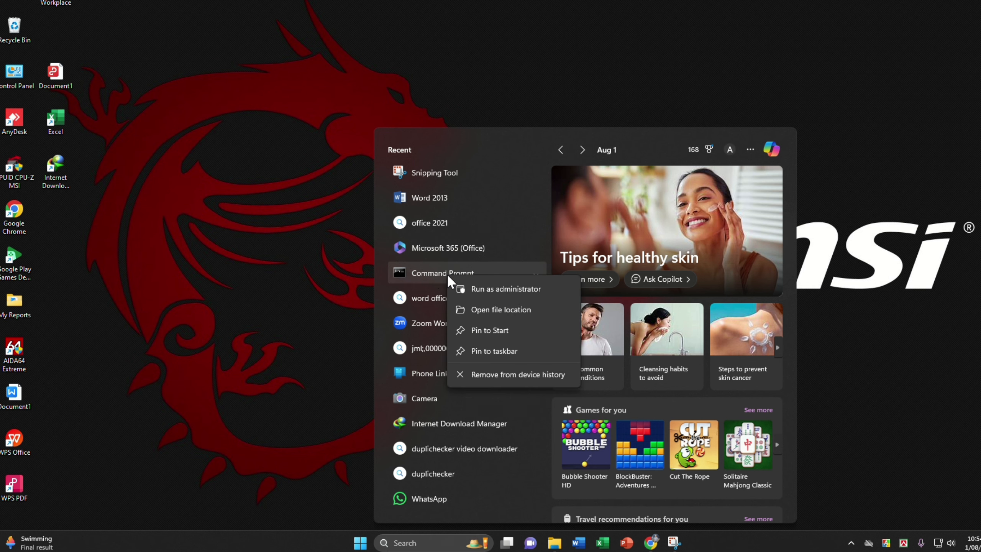
{"action": "left_click", "coordinate": [527, 293]}
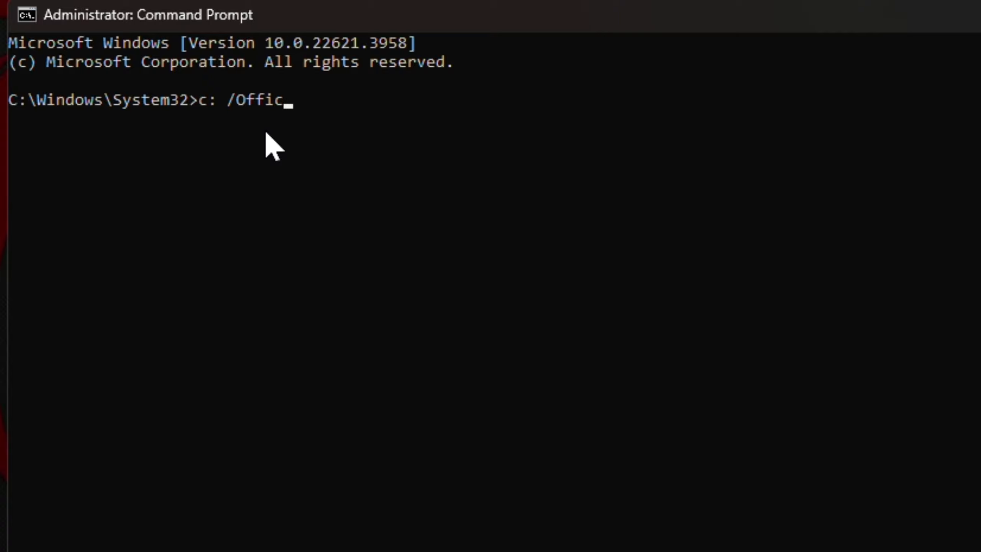
{"action": "type", "text": "021"}
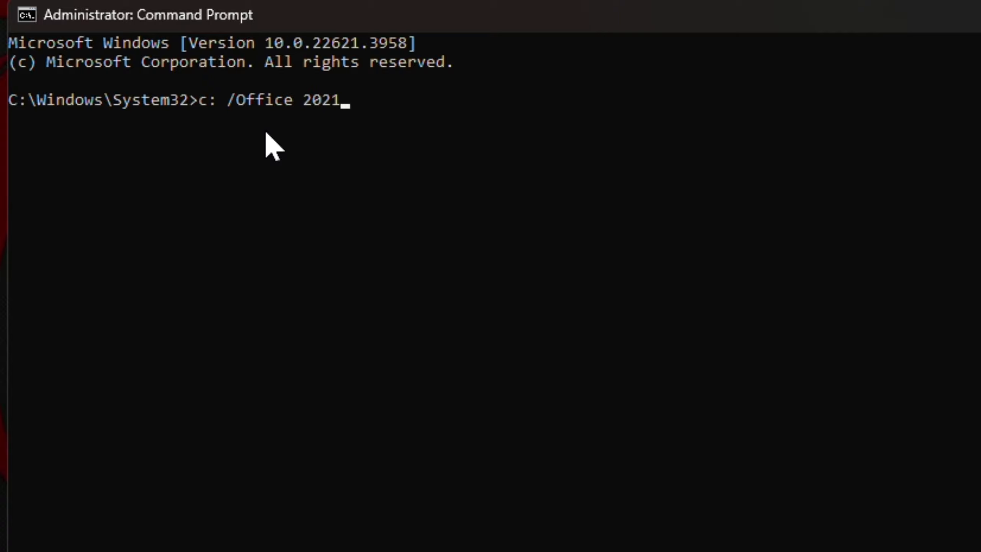
{"action": "key", "text": "Return"}
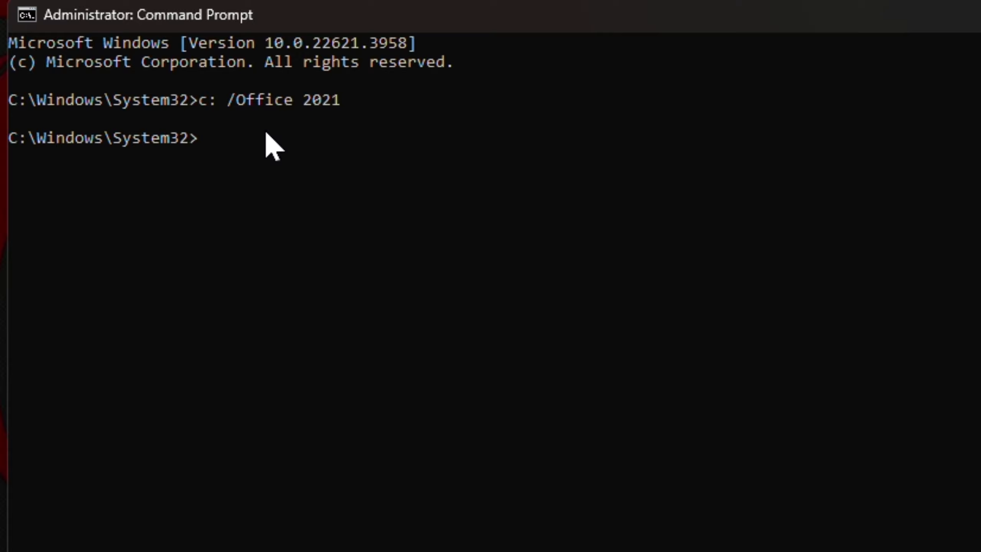
- Run setup /configure "C:\Office 2021\Configuration.xml" from the Office 2021 folder, using the configuration file's path, and close the installer dialog and Command Prompt
{"action": "type", "text": "setup /configure"}
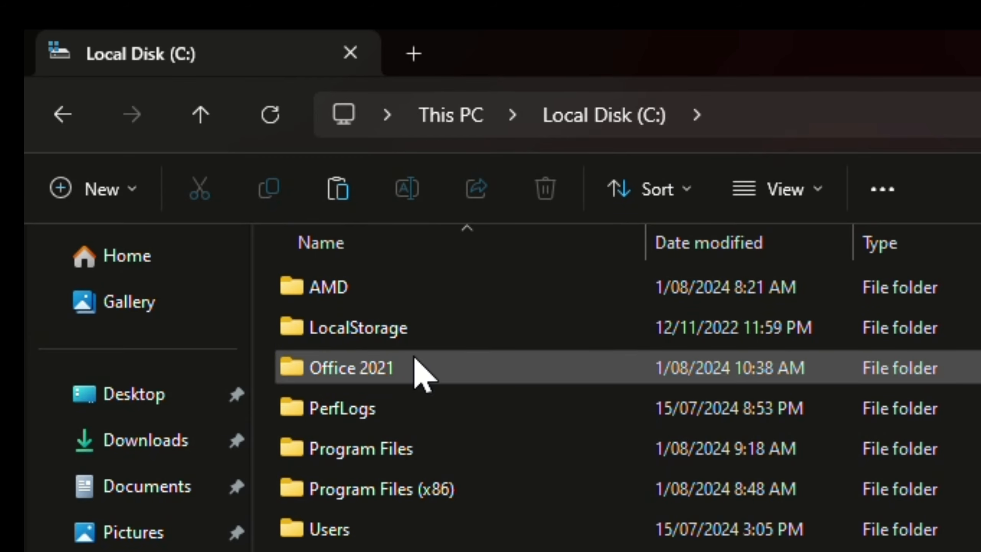
{"action": "double_click", "coordinate": [404, 364]}
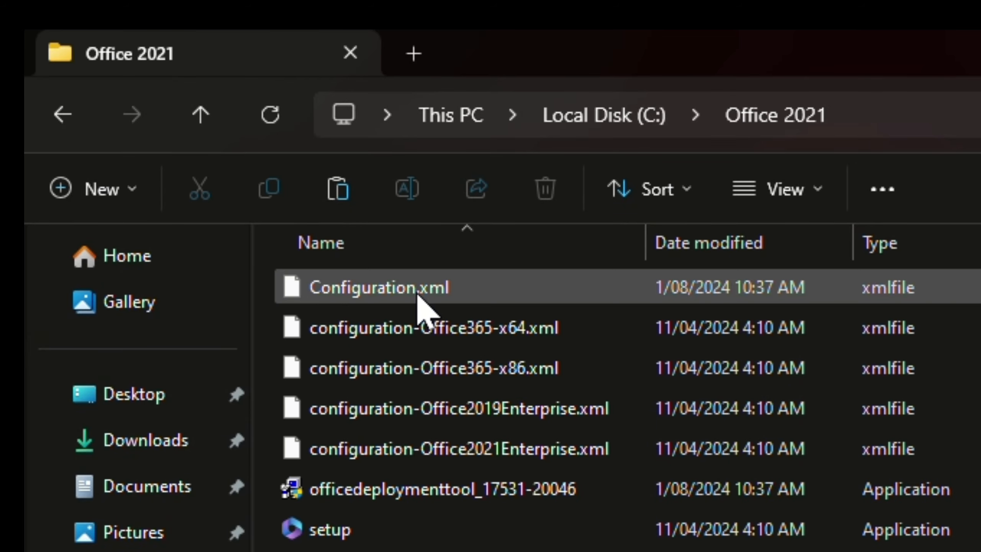
{"action": "right_click", "coordinate": [479, 298]}
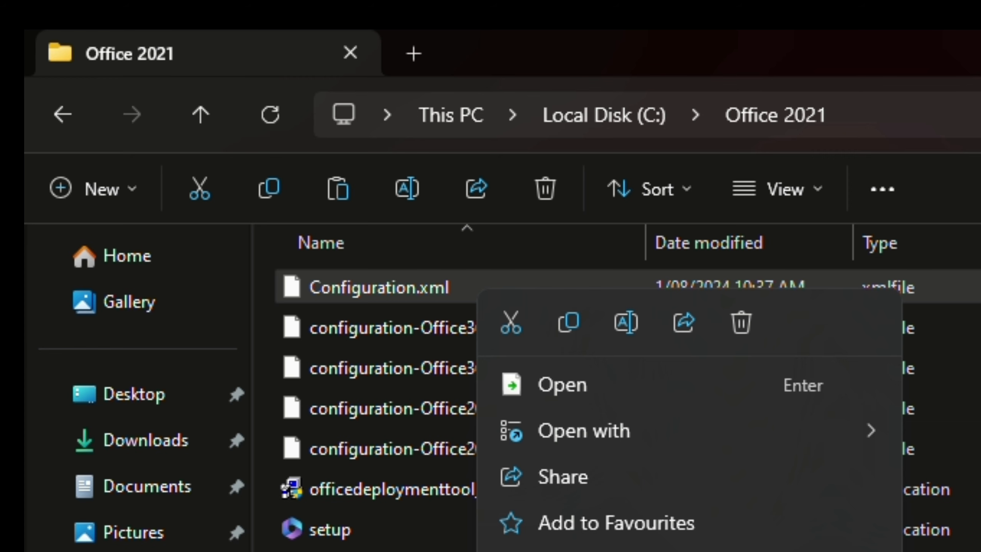
{"action": "key", "text": "Escape"}
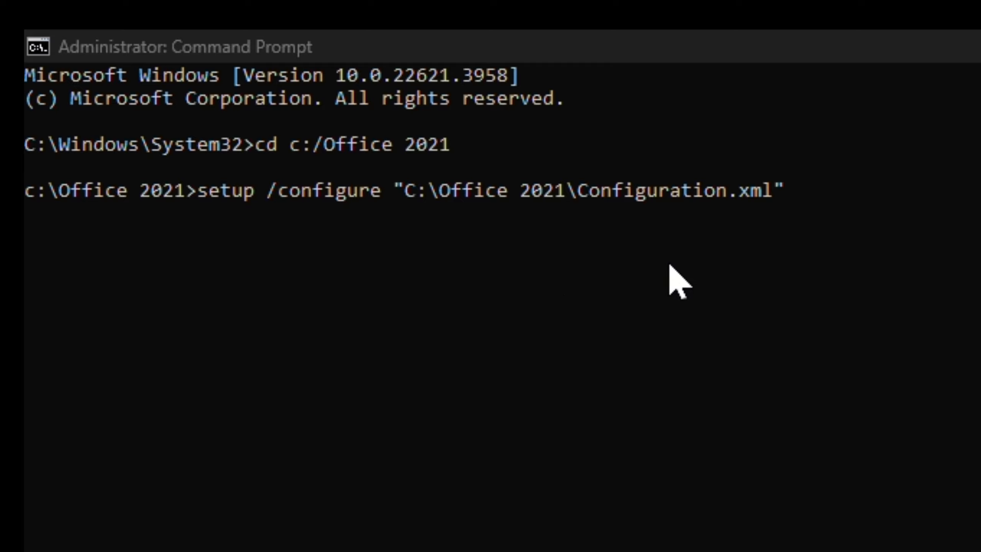
{"action": "left_click", "coordinate": [829, 207]}
{"action": "key", "text": "Return"}
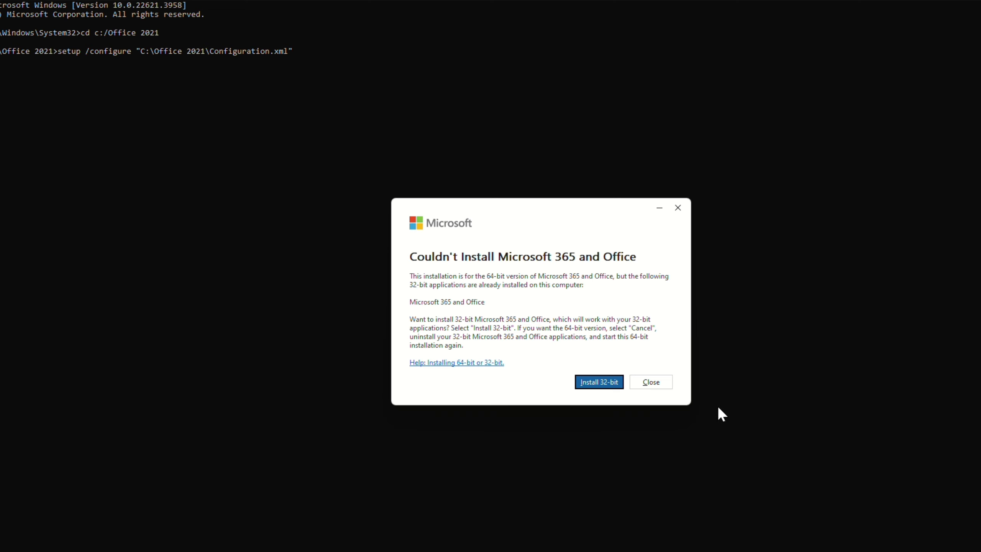
{"action": "left_click", "coordinate": [653, 380]}
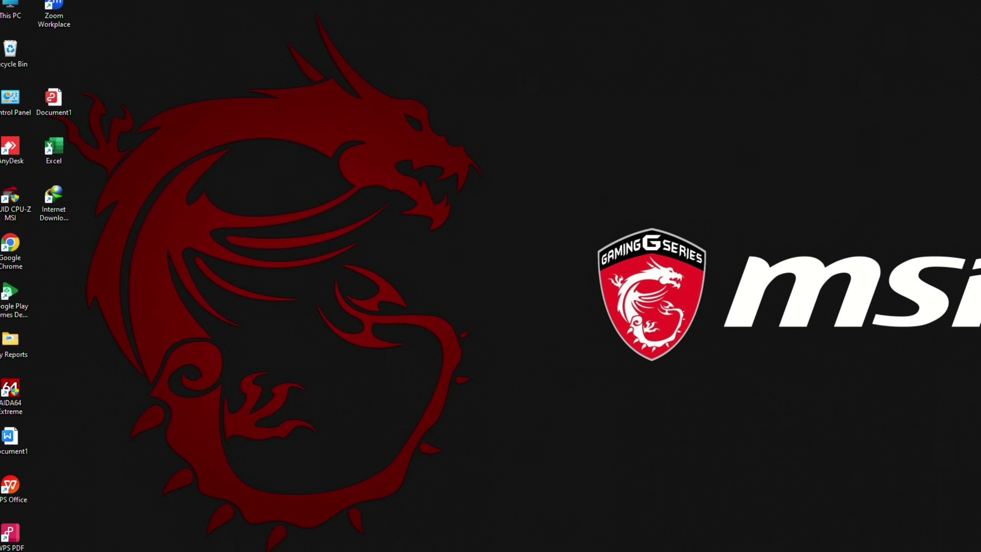
{"action": "double_click", "coordinate": [979, 44]}
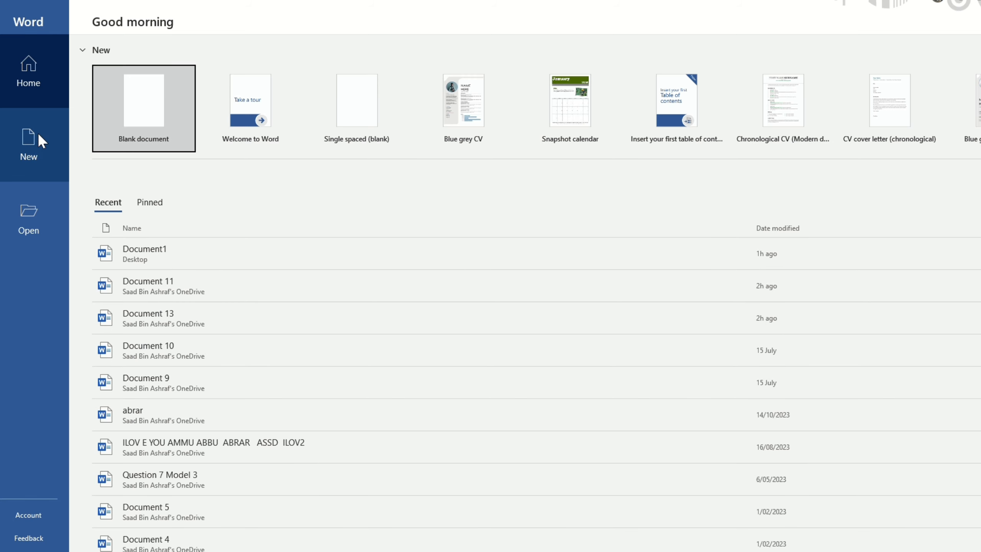
- Create a blank document in Word and look through the WPS PDF, Insert and Home commands
{"action": "left_click", "coordinate": [143, 116]}
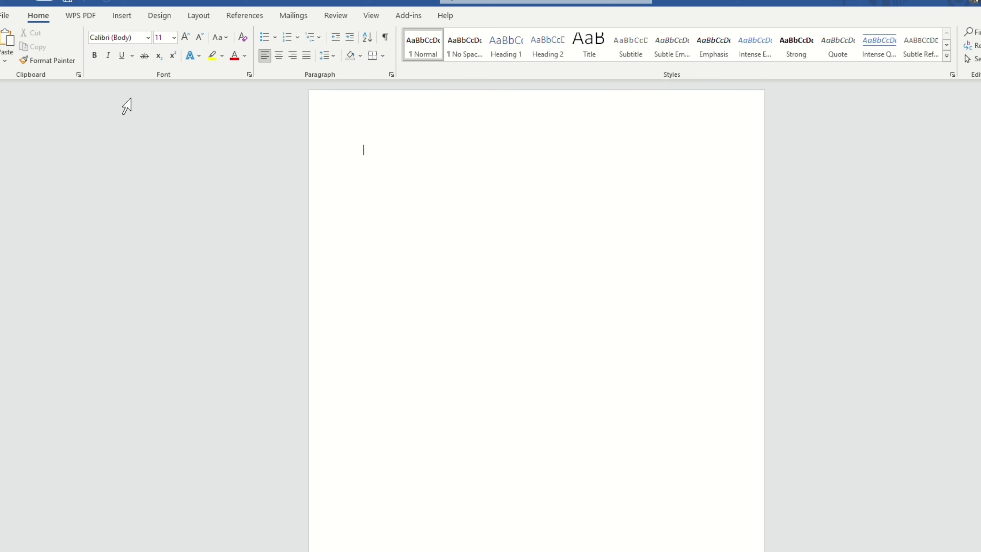
{"action": "left_click", "coordinate": [89, 15]}
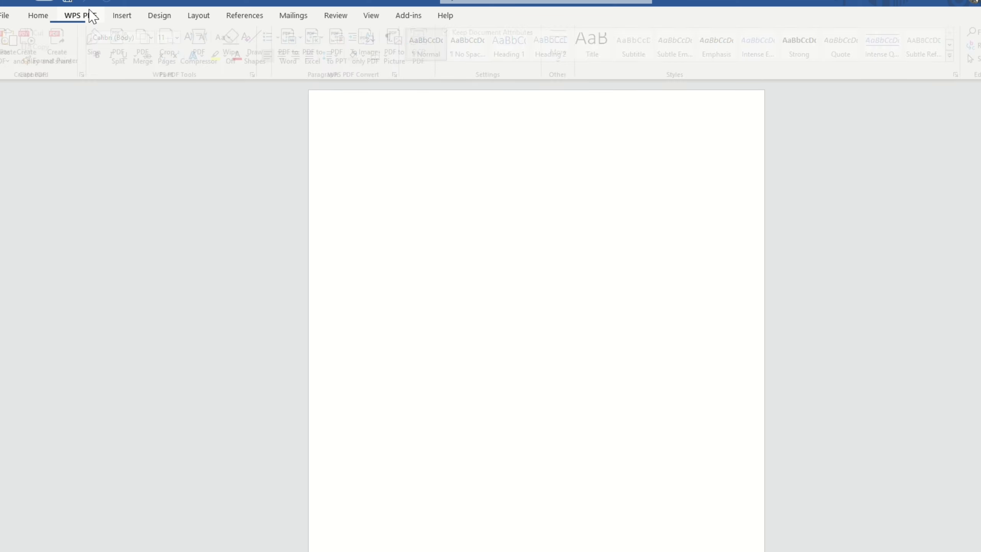
{"action": "left_click", "coordinate": [123, 16]}
{"action": "left_click", "coordinate": [38, 15]}
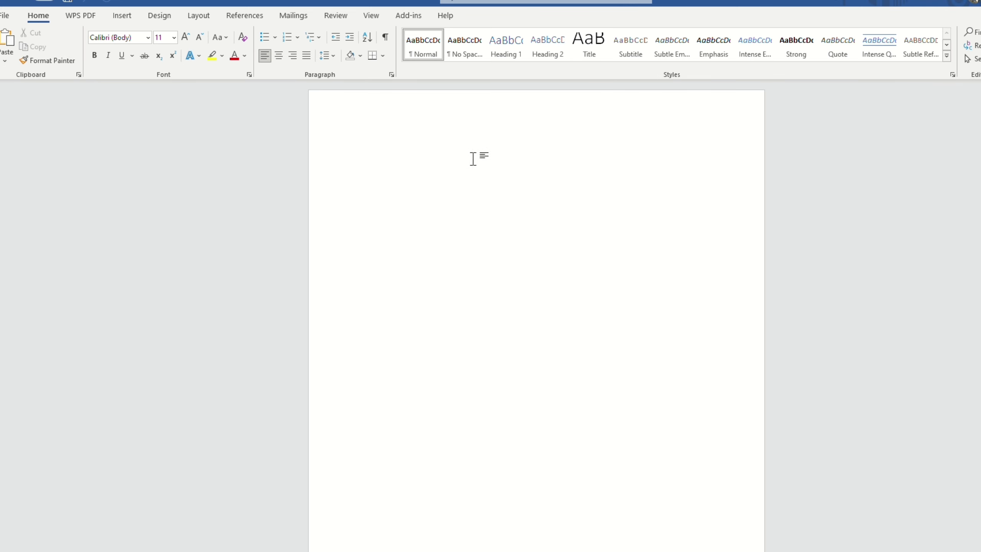